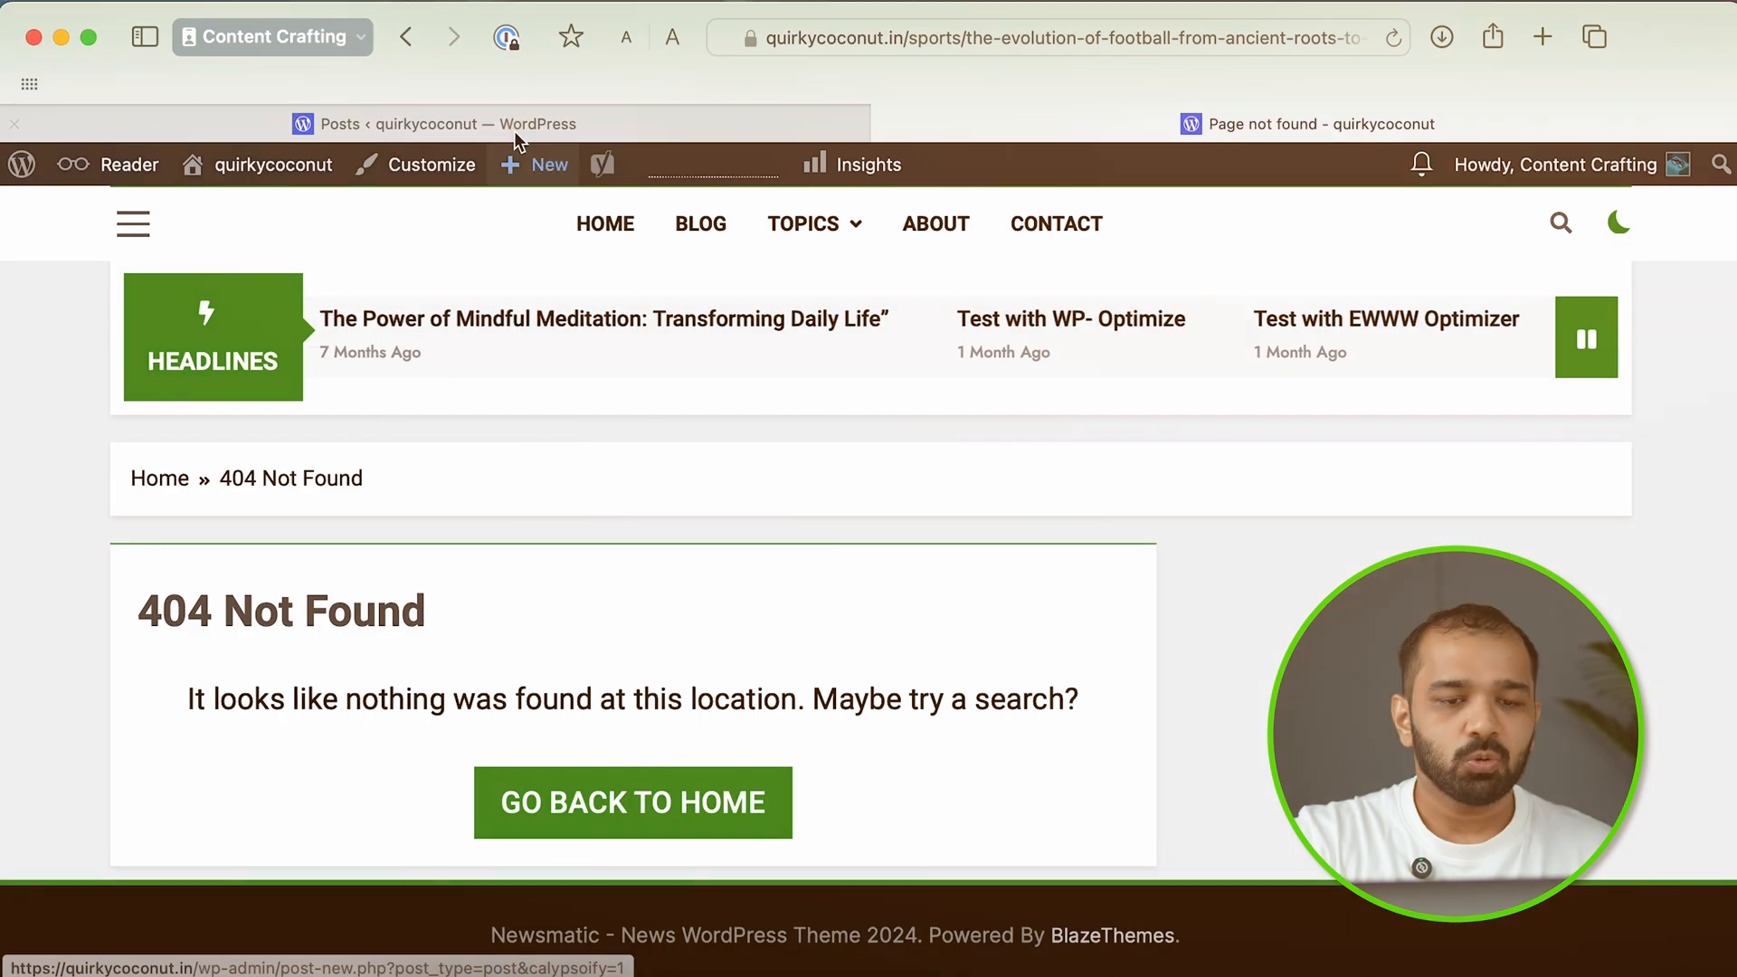
# Return to the site's WordPress dashboard and search the plugins marketplace for "redirection".
pyautogui.click(510, 125)
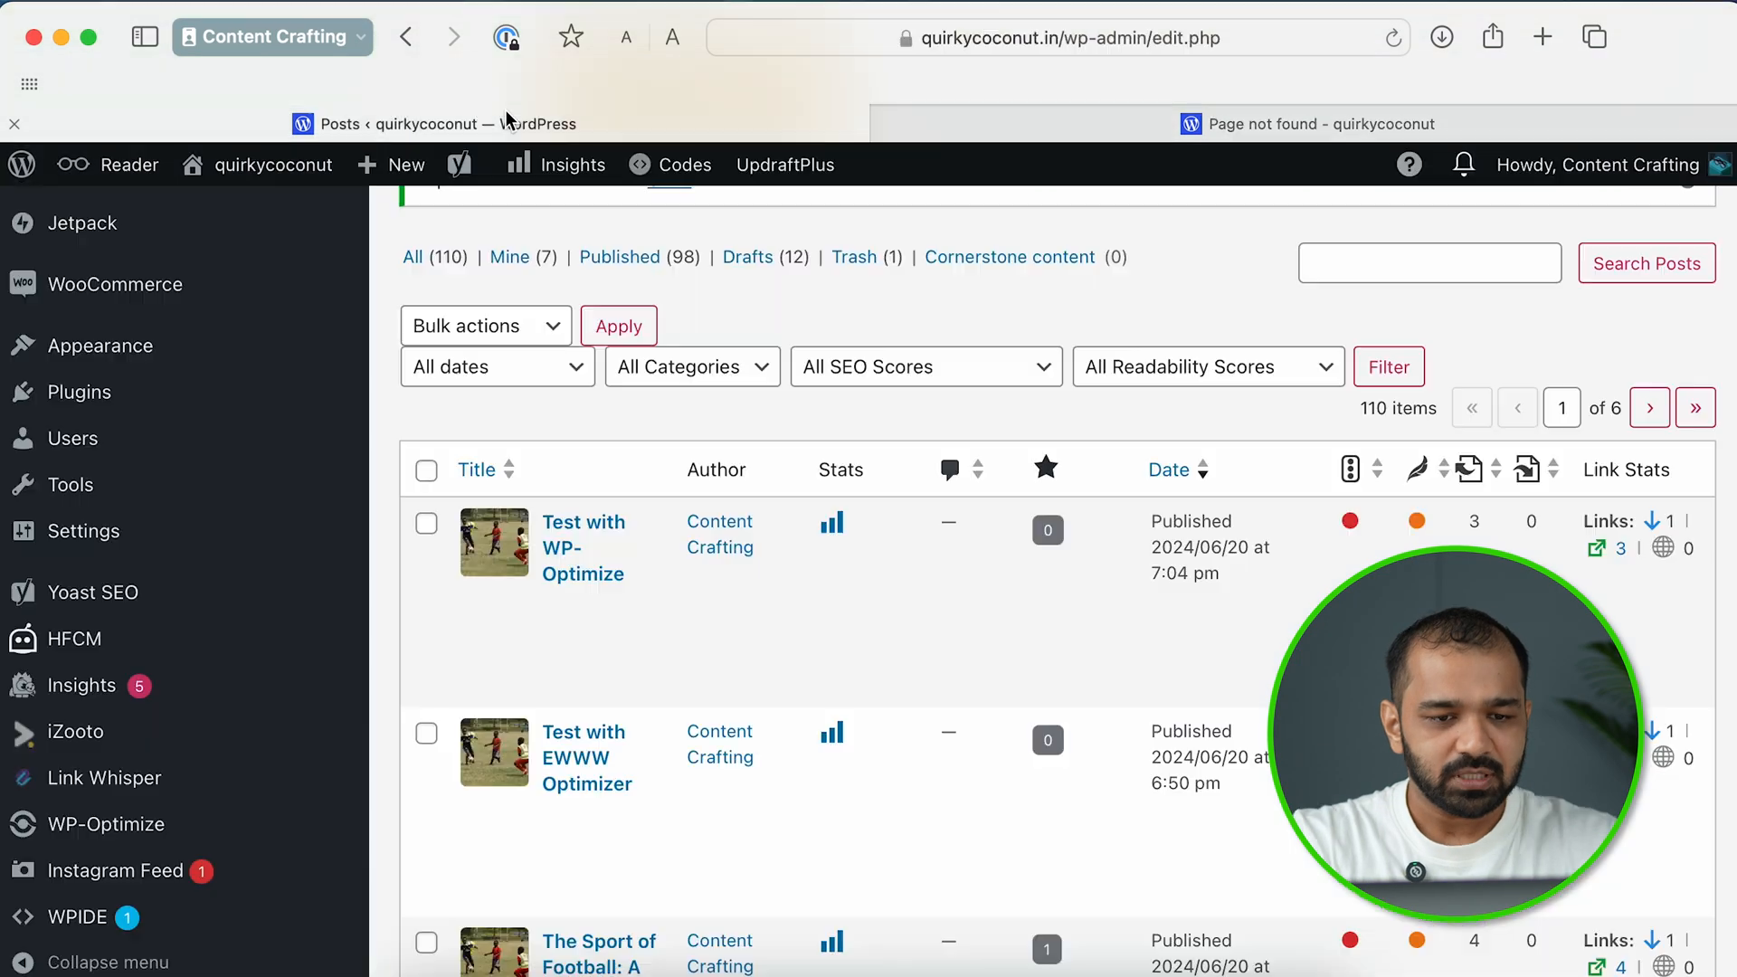
pyautogui.moveTo(291, 622)
pyautogui.scroll(-3, 294, 624)
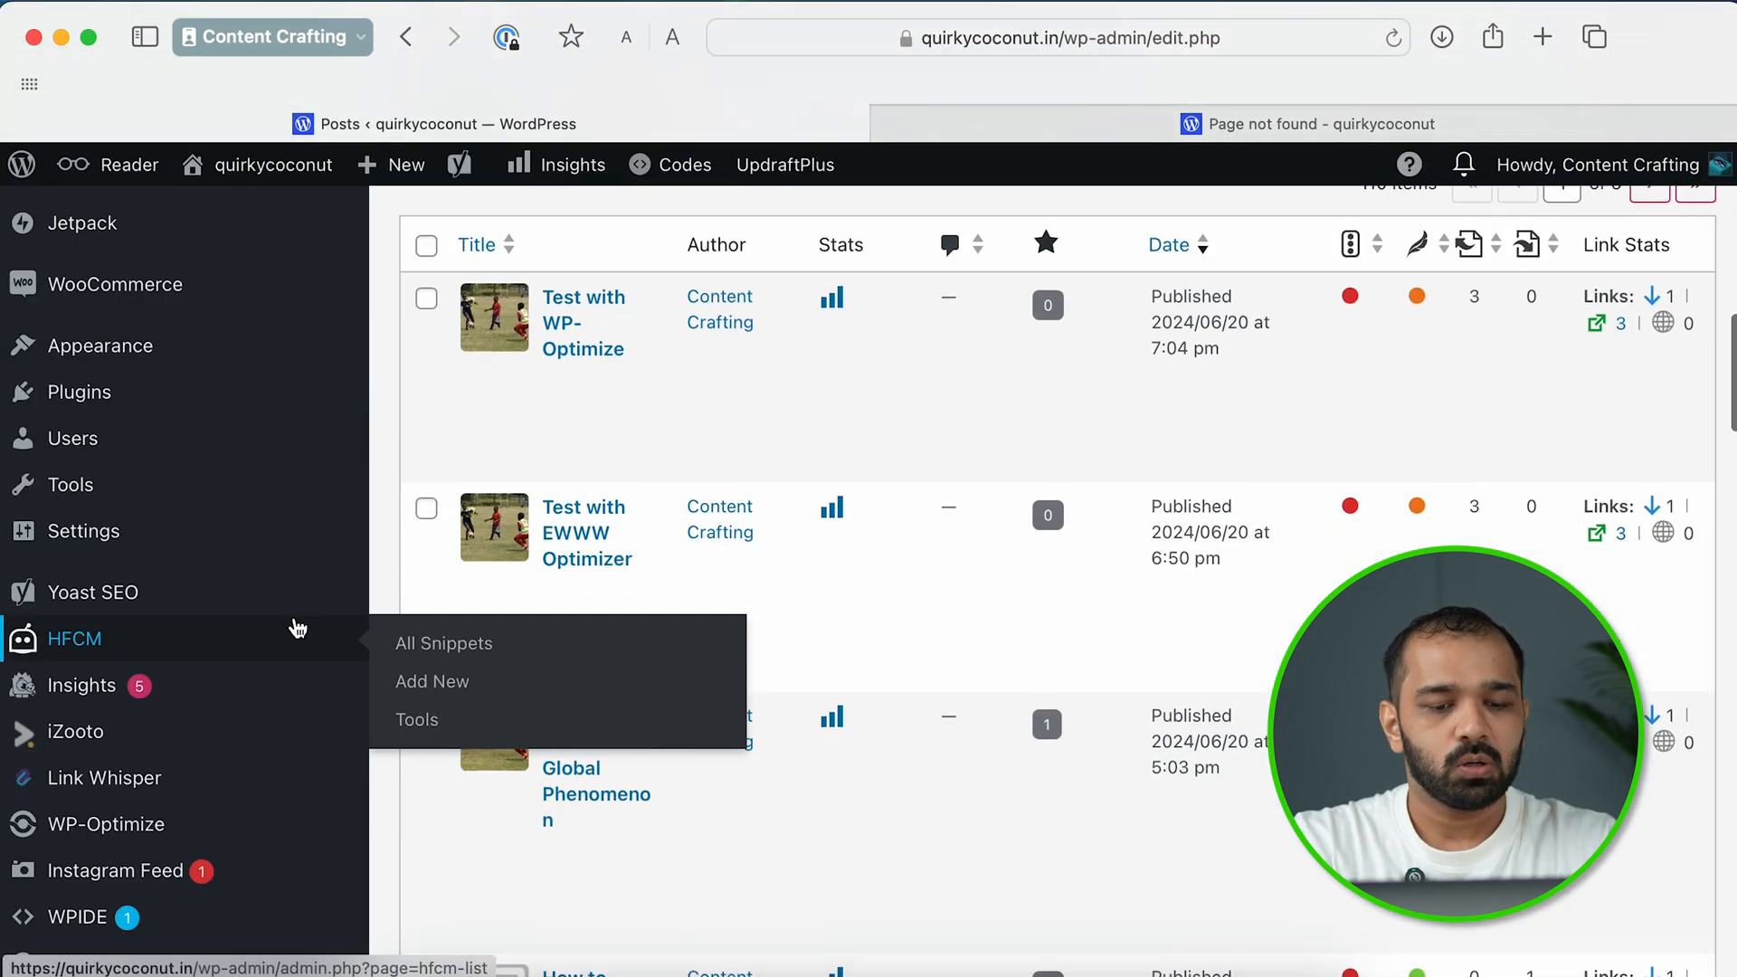
pyautogui.scroll(-6, 294, 624)
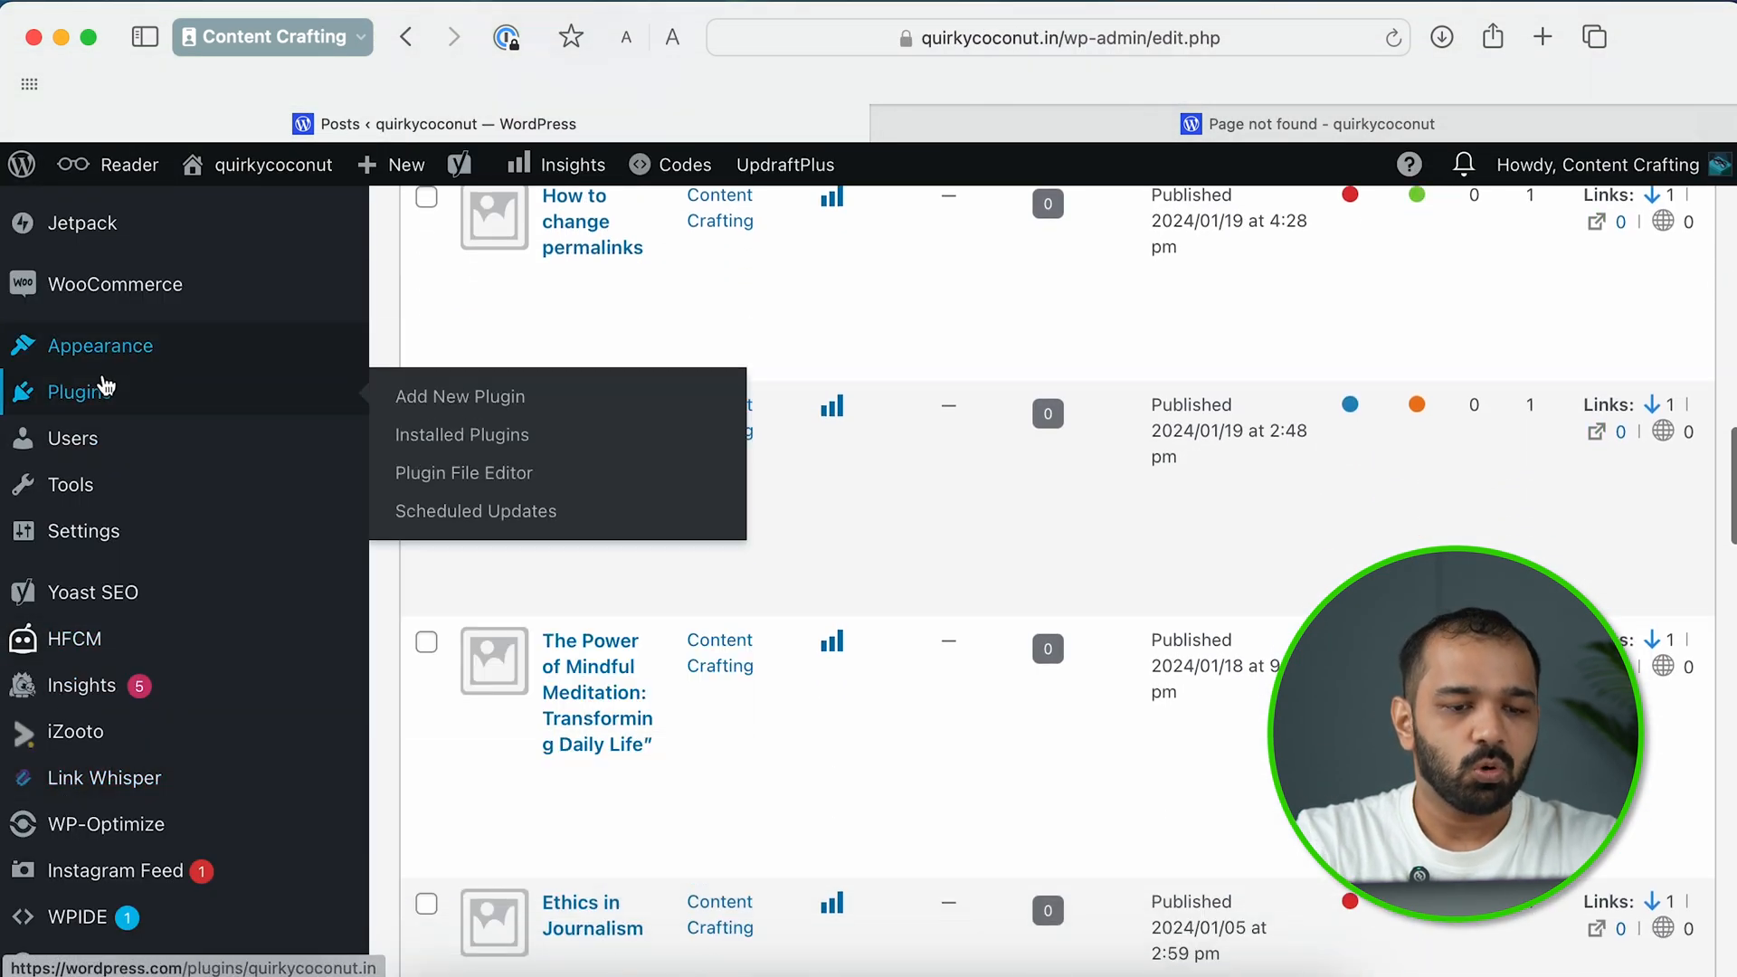
pyautogui.click(105, 387)
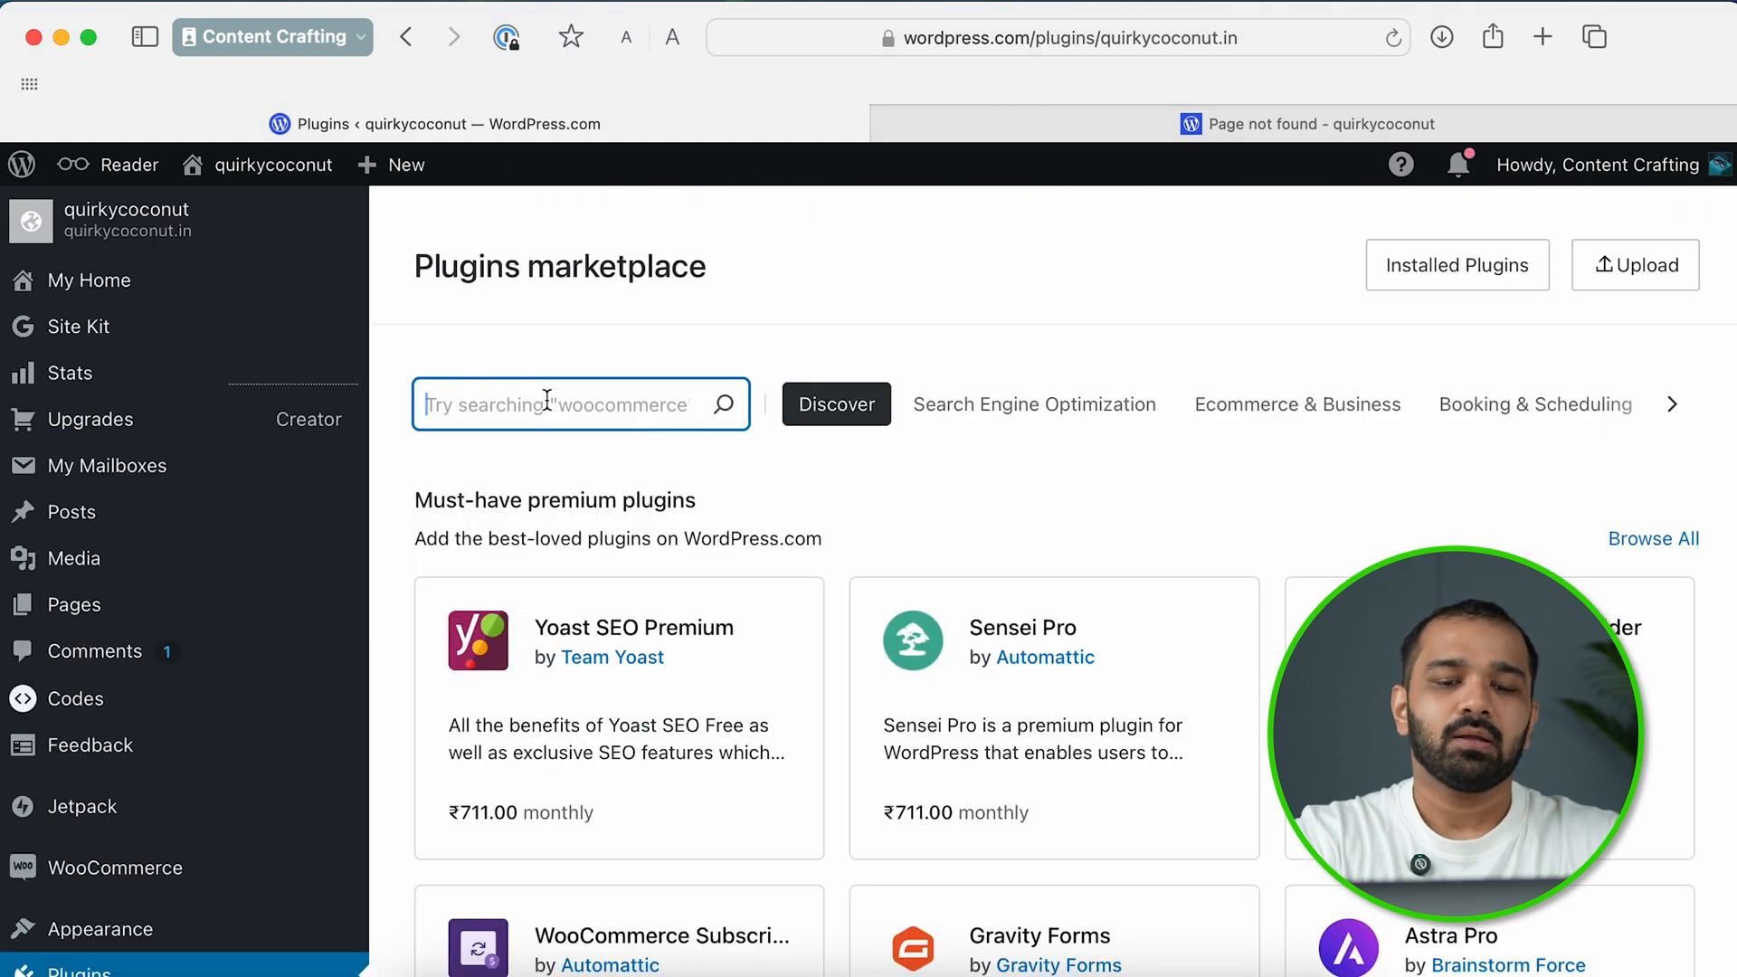
pyautogui.write('redirection')
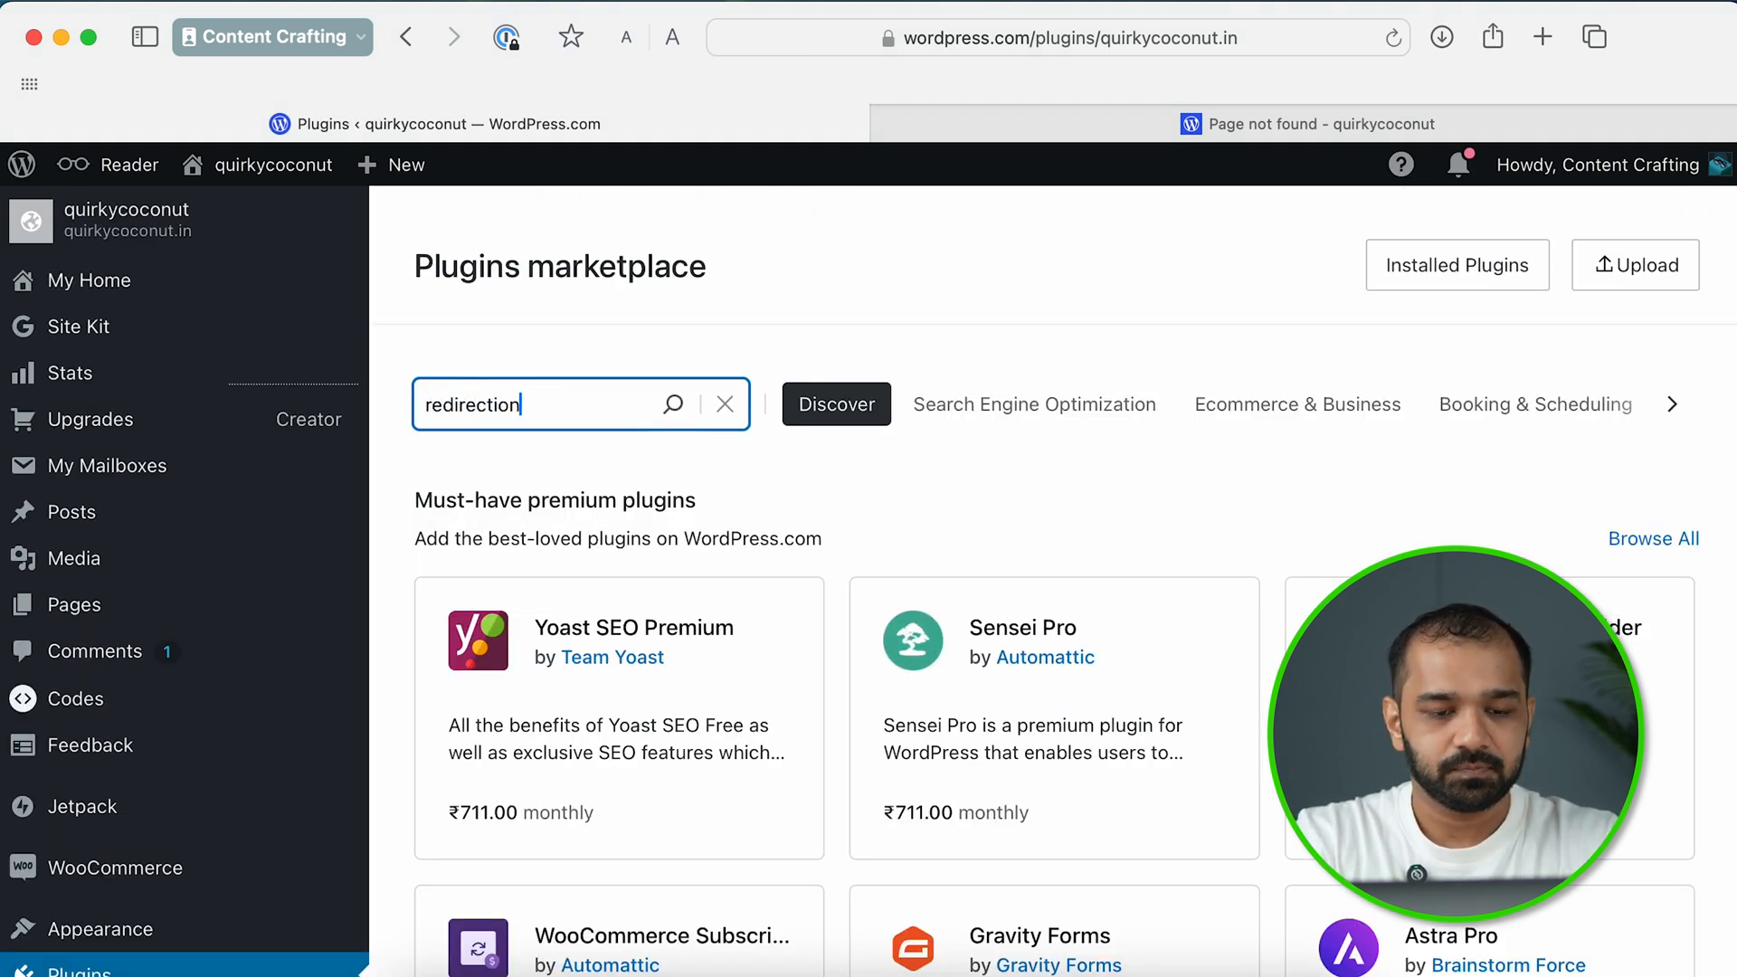
pyautogui.press('Return')
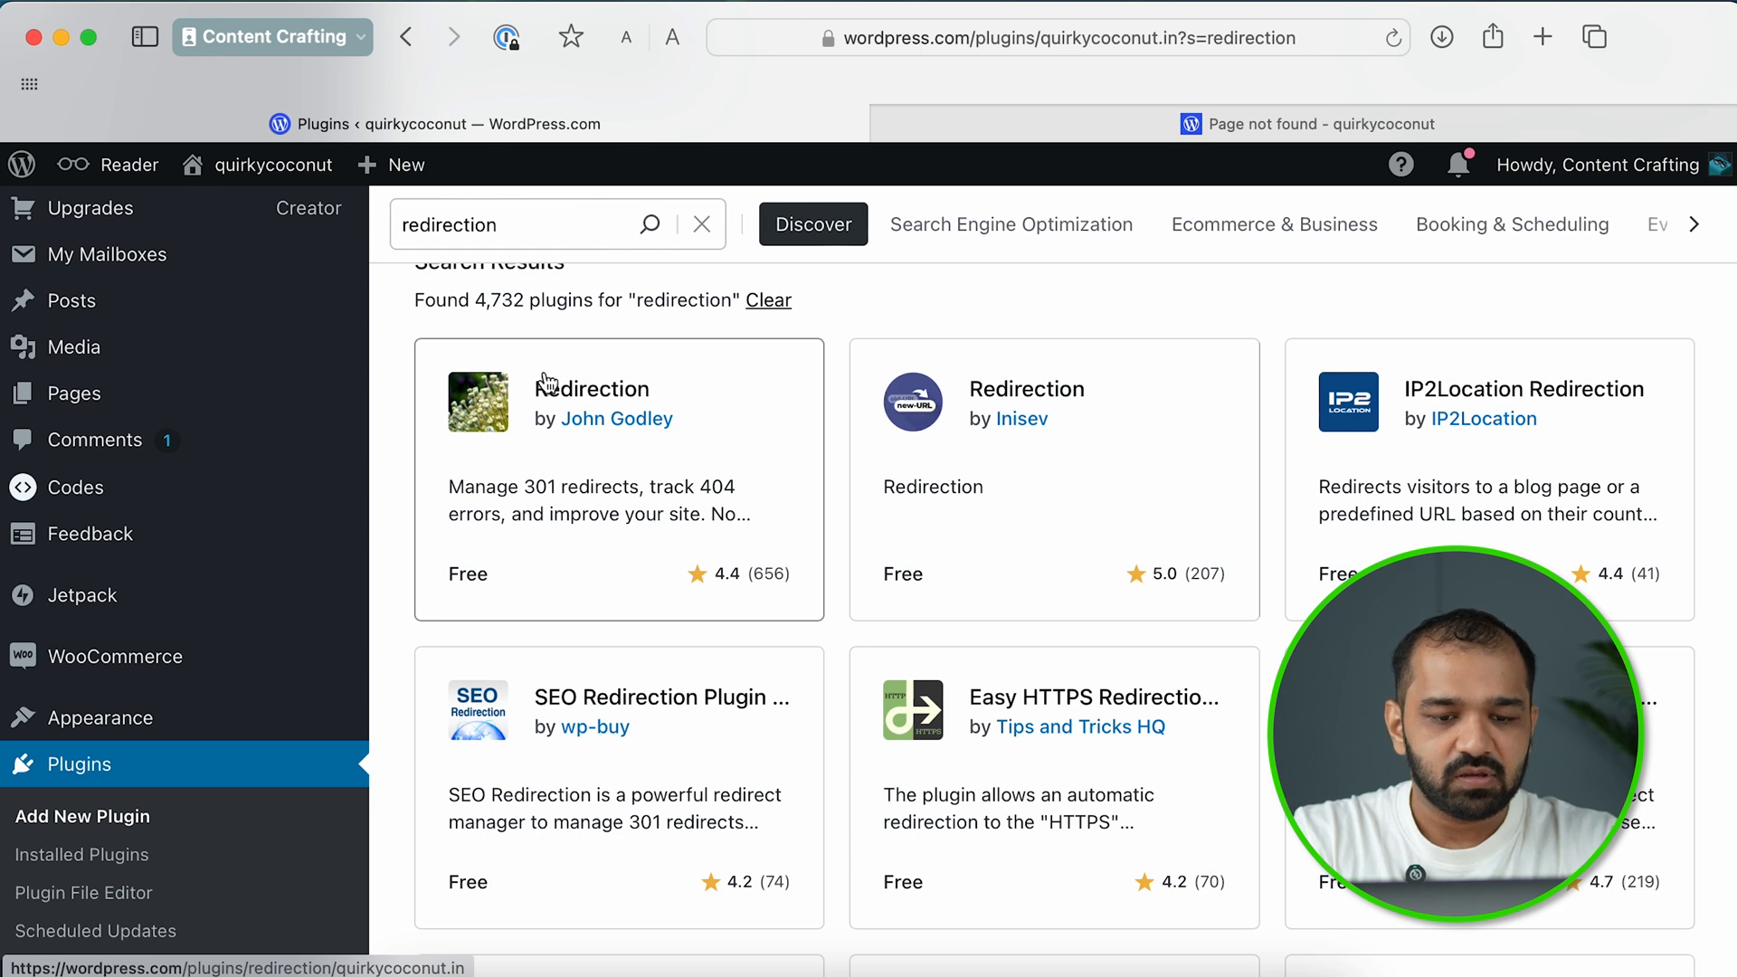
# Install and activate the free Redirection plugin that manages 301 redirects and tracks 404 errors, and open its plugin management.
pyautogui.click(580, 388)
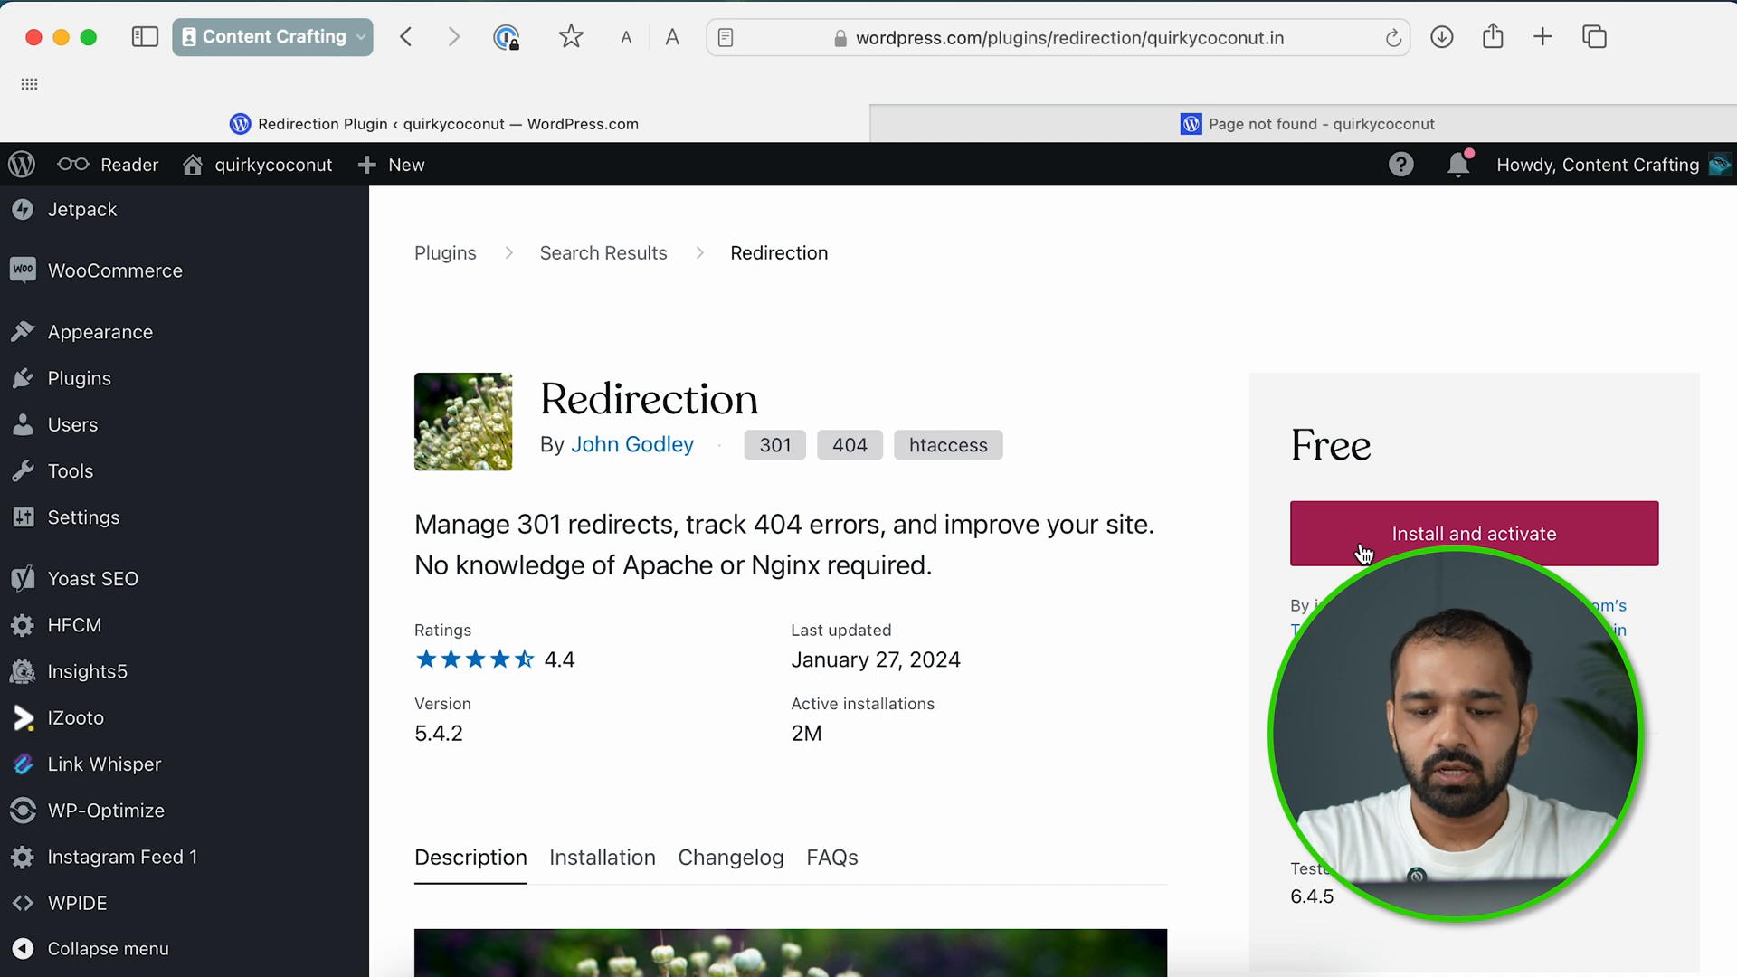
pyautogui.click(1409, 541)
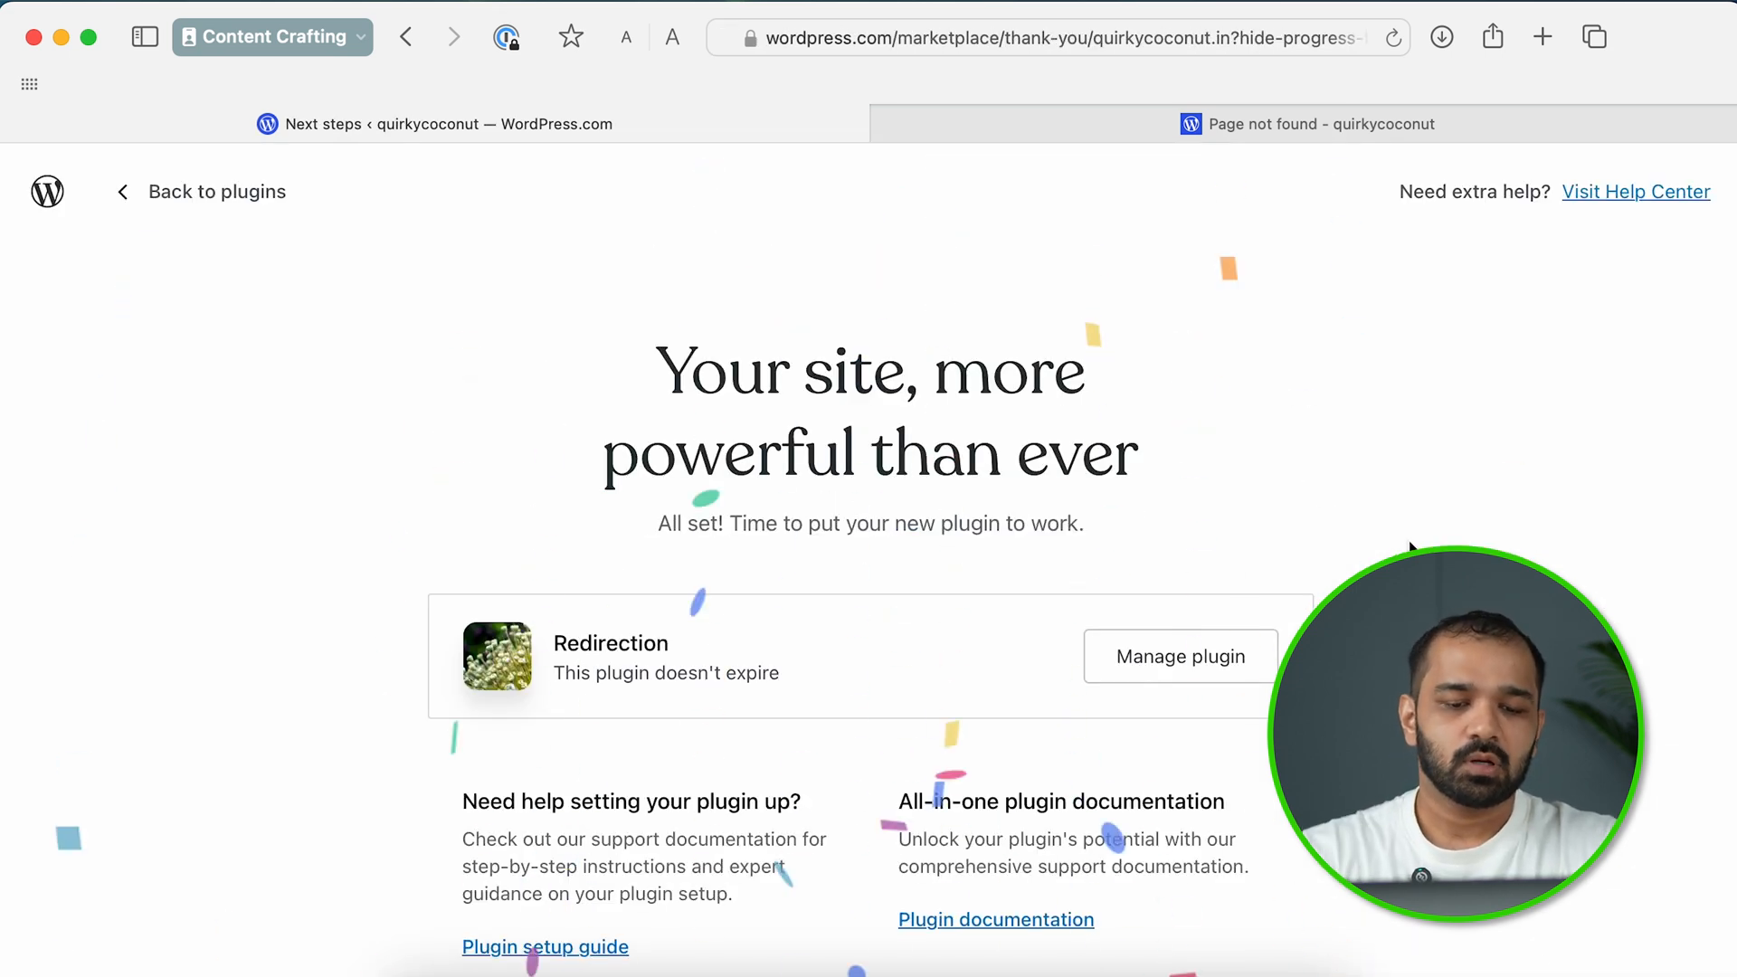
pyautogui.click(1212, 663)
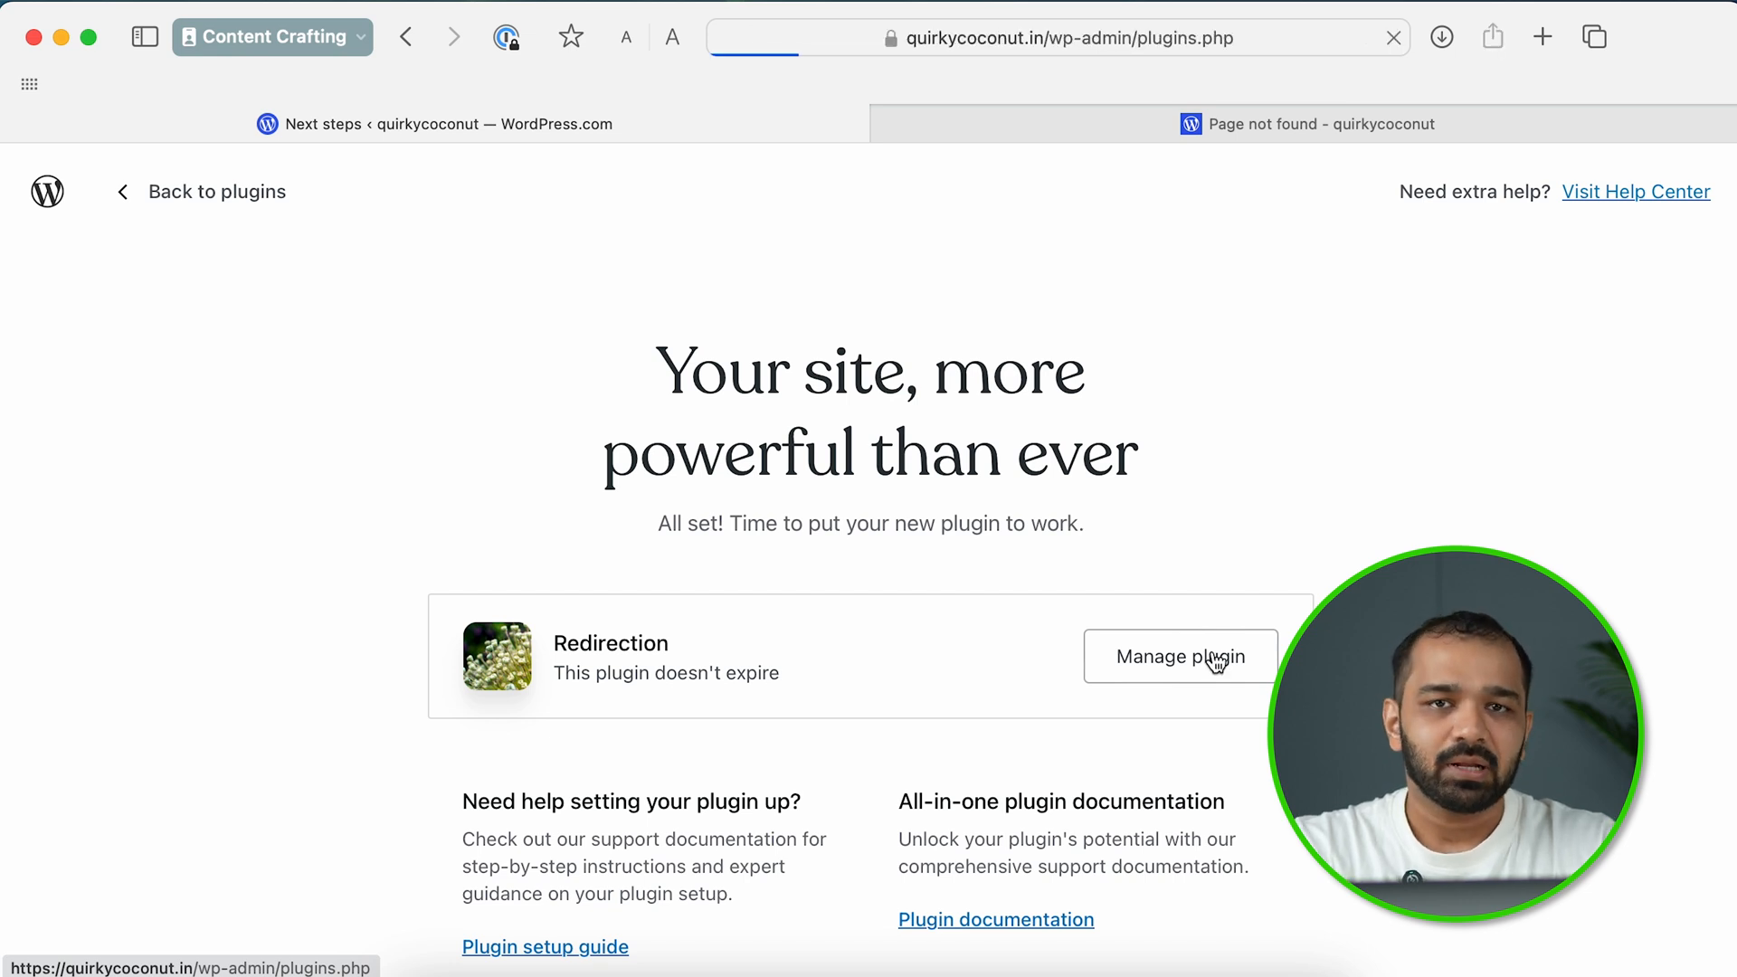
# Go through the Redirection plugin's welcome page and start its guided setup.
pyautogui.scroll(-4, 498, 574)
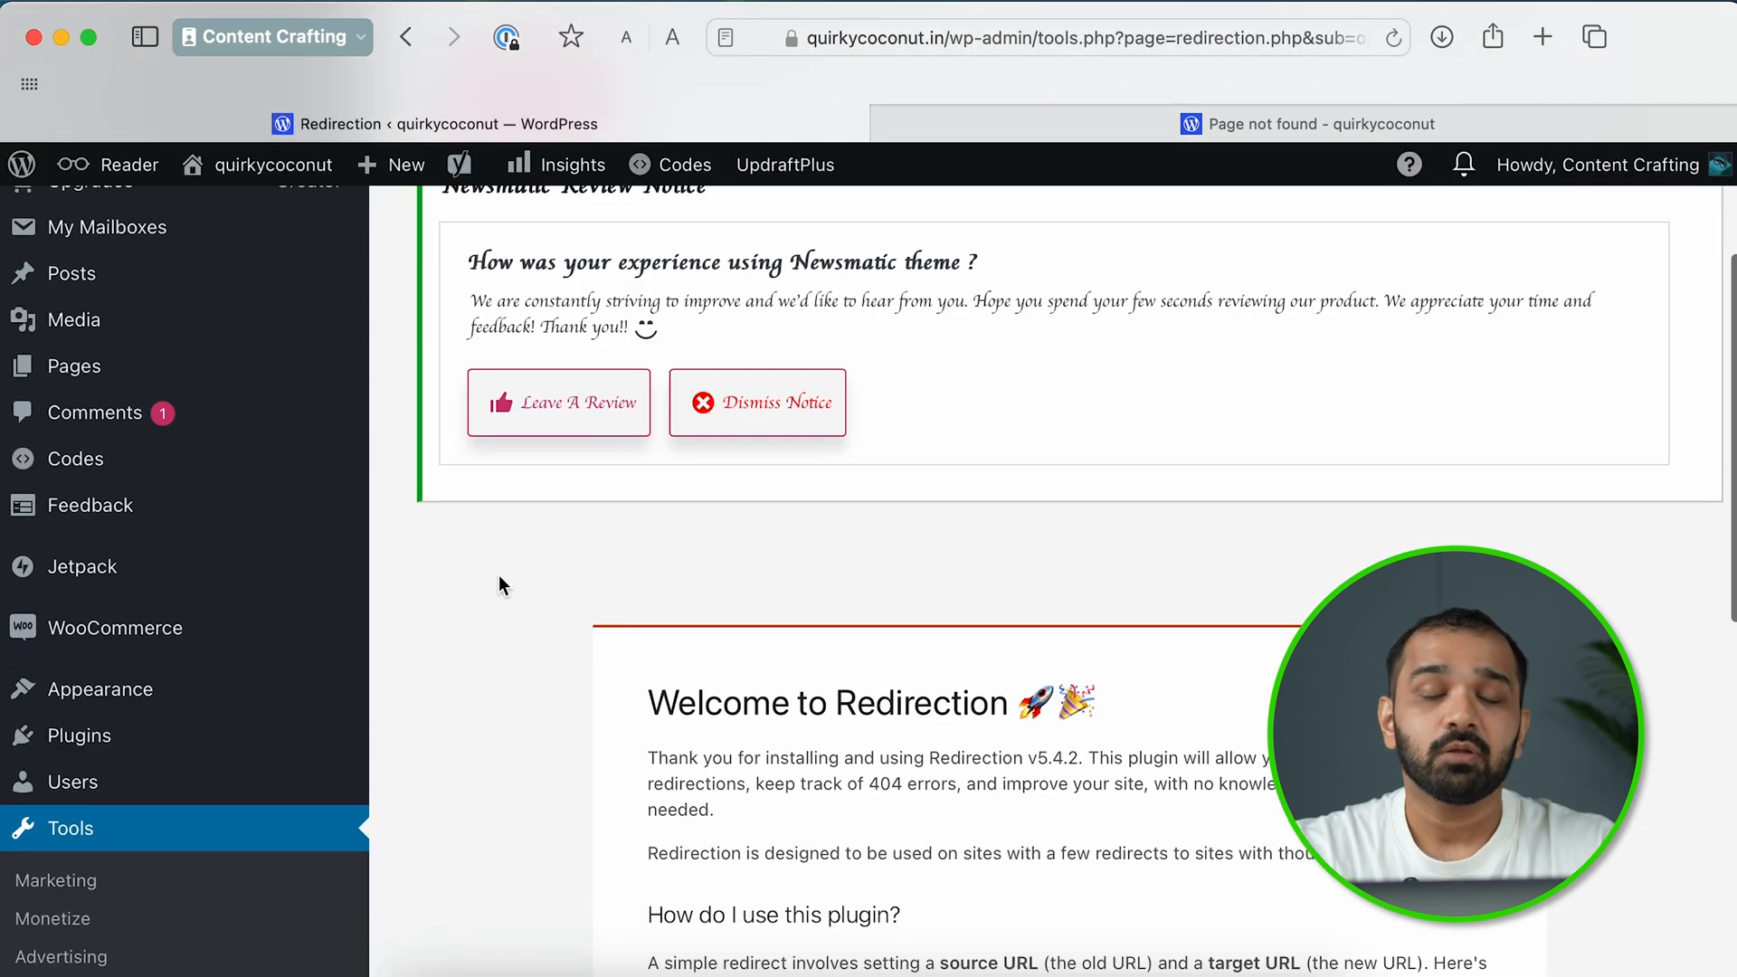
pyautogui.scroll(-5, 499, 578)
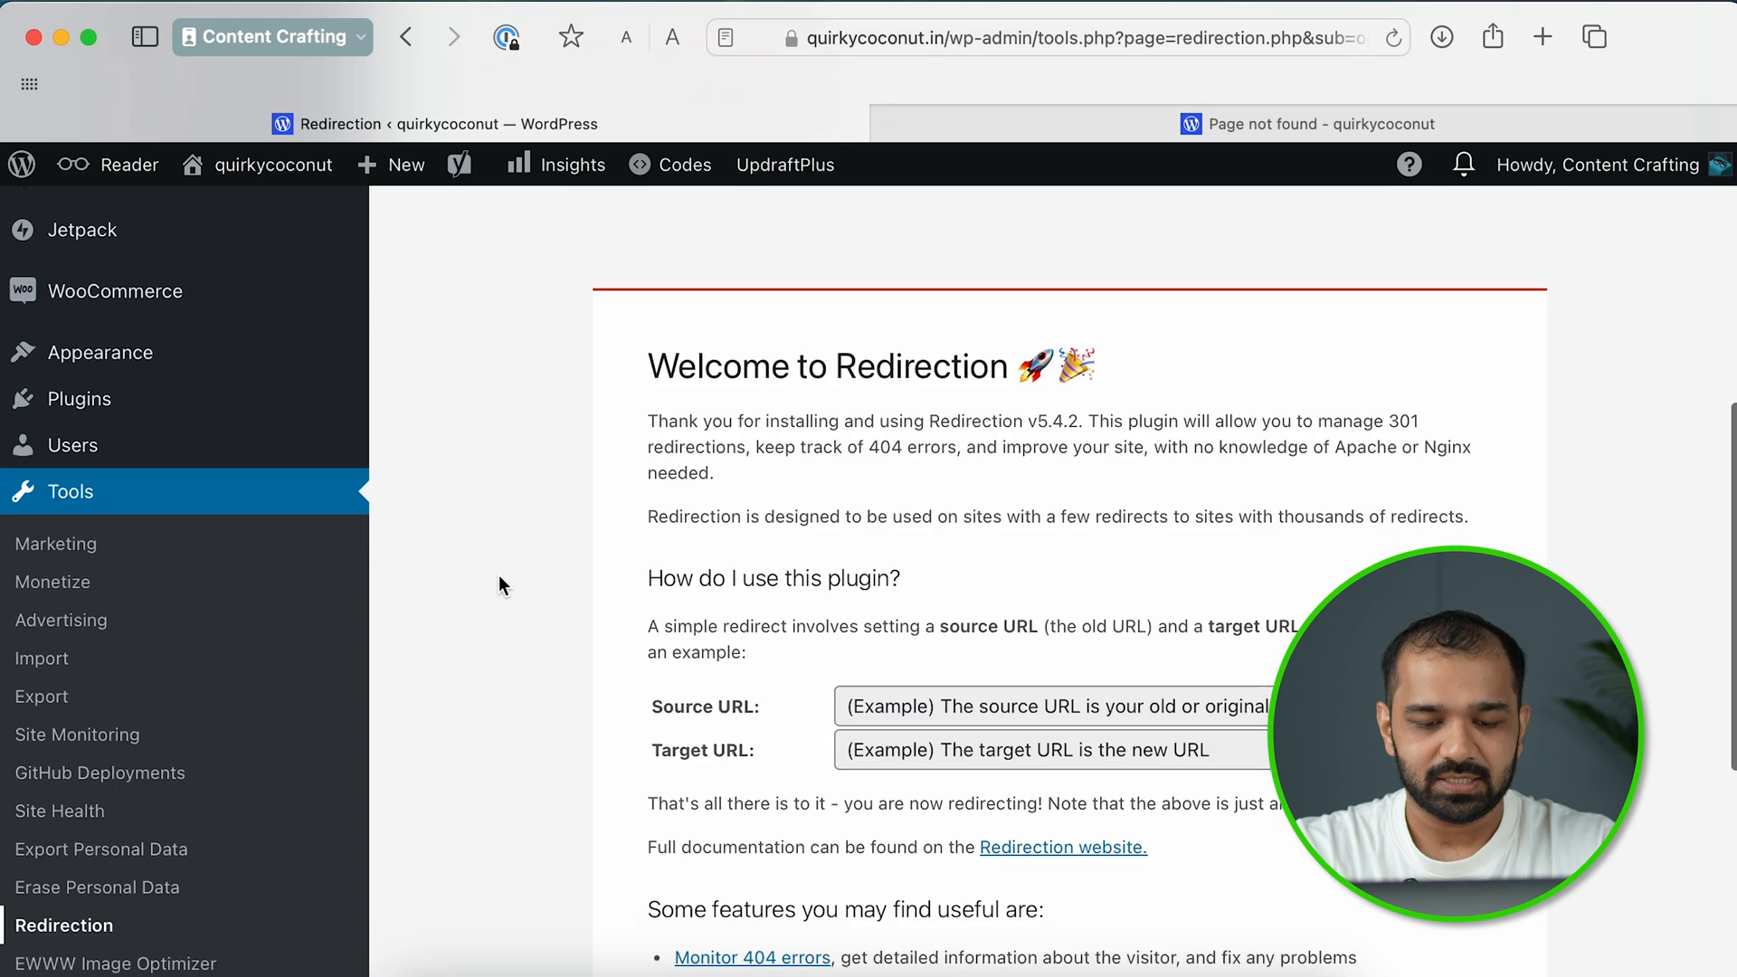
pyautogui.scroll(-4, 498, 577)
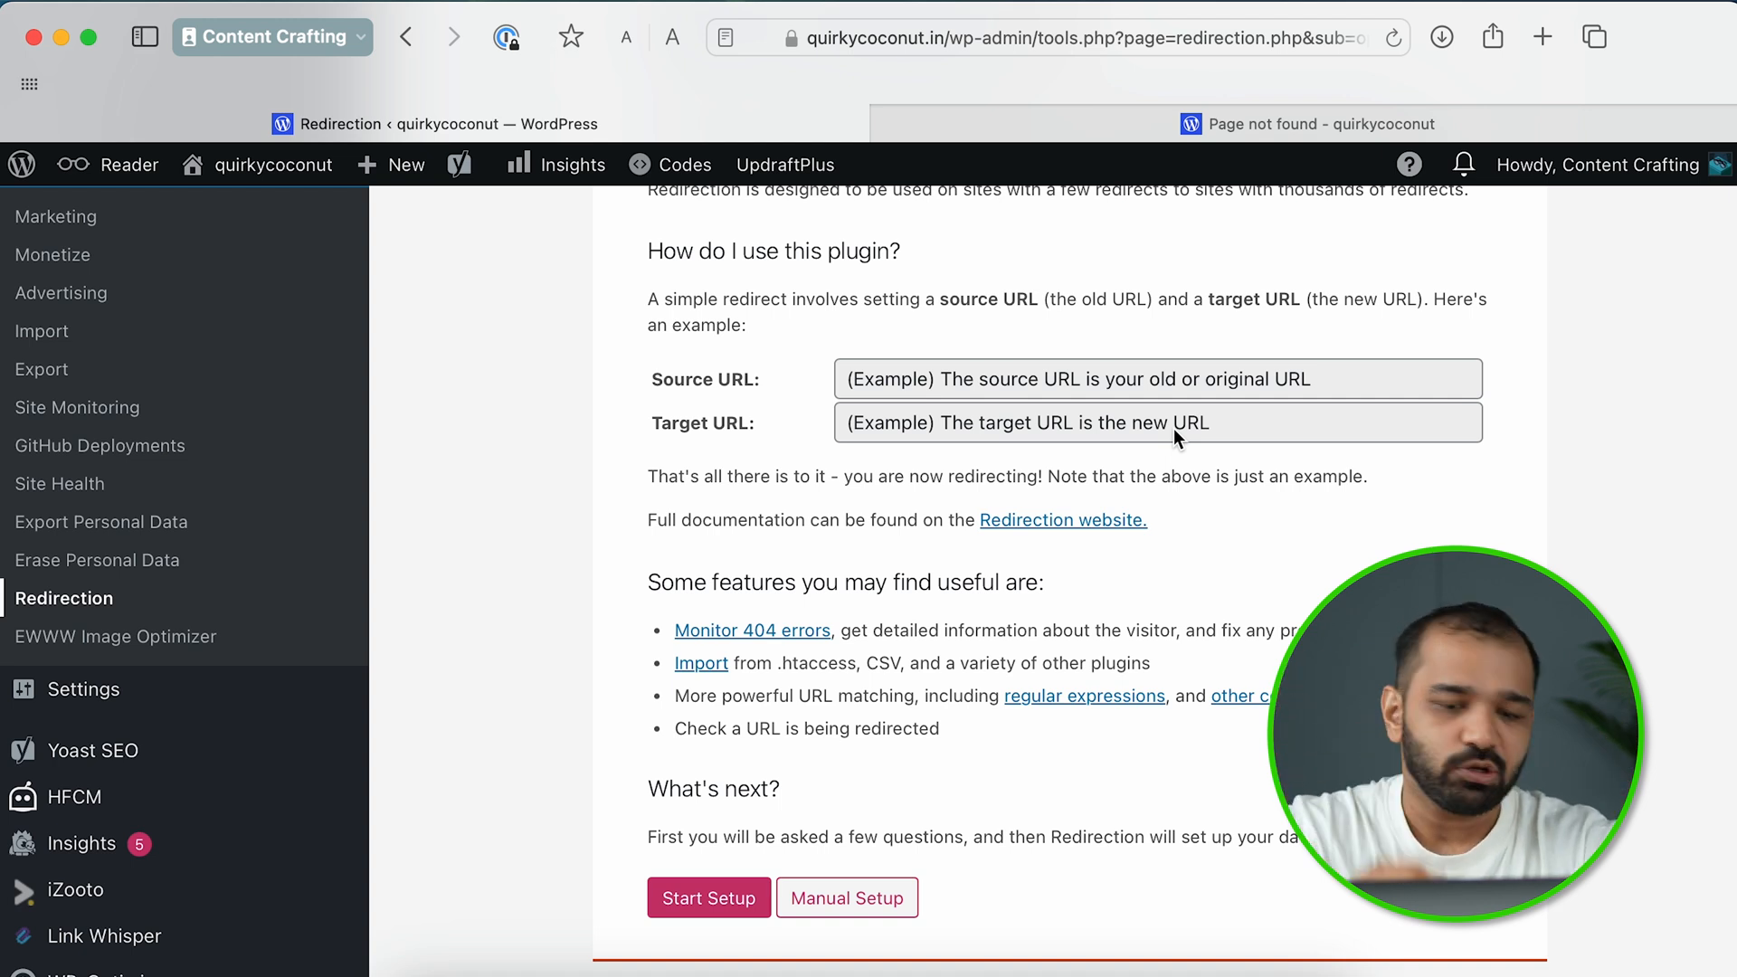
pyautogui.click(692, 899)
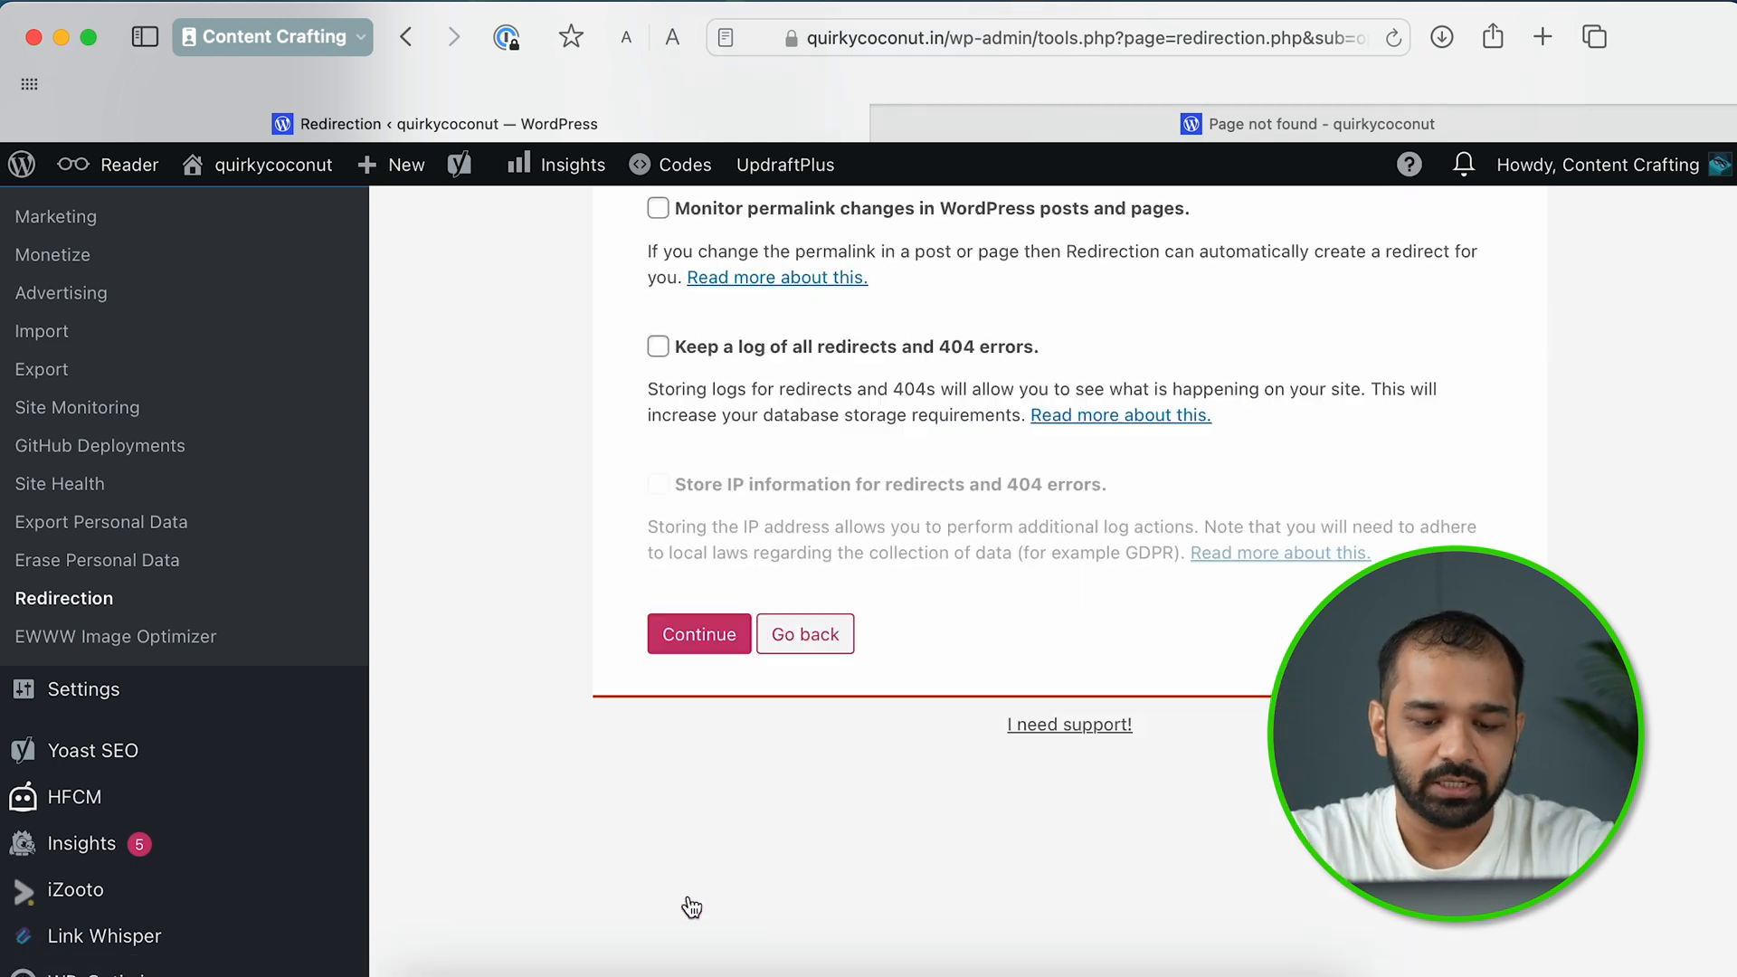
# Enable monitoring of permalink changes and logging of all redirects and 404 errors in the Basic Setup, and continue.
pyautogui.scroll(4, 687, 422)
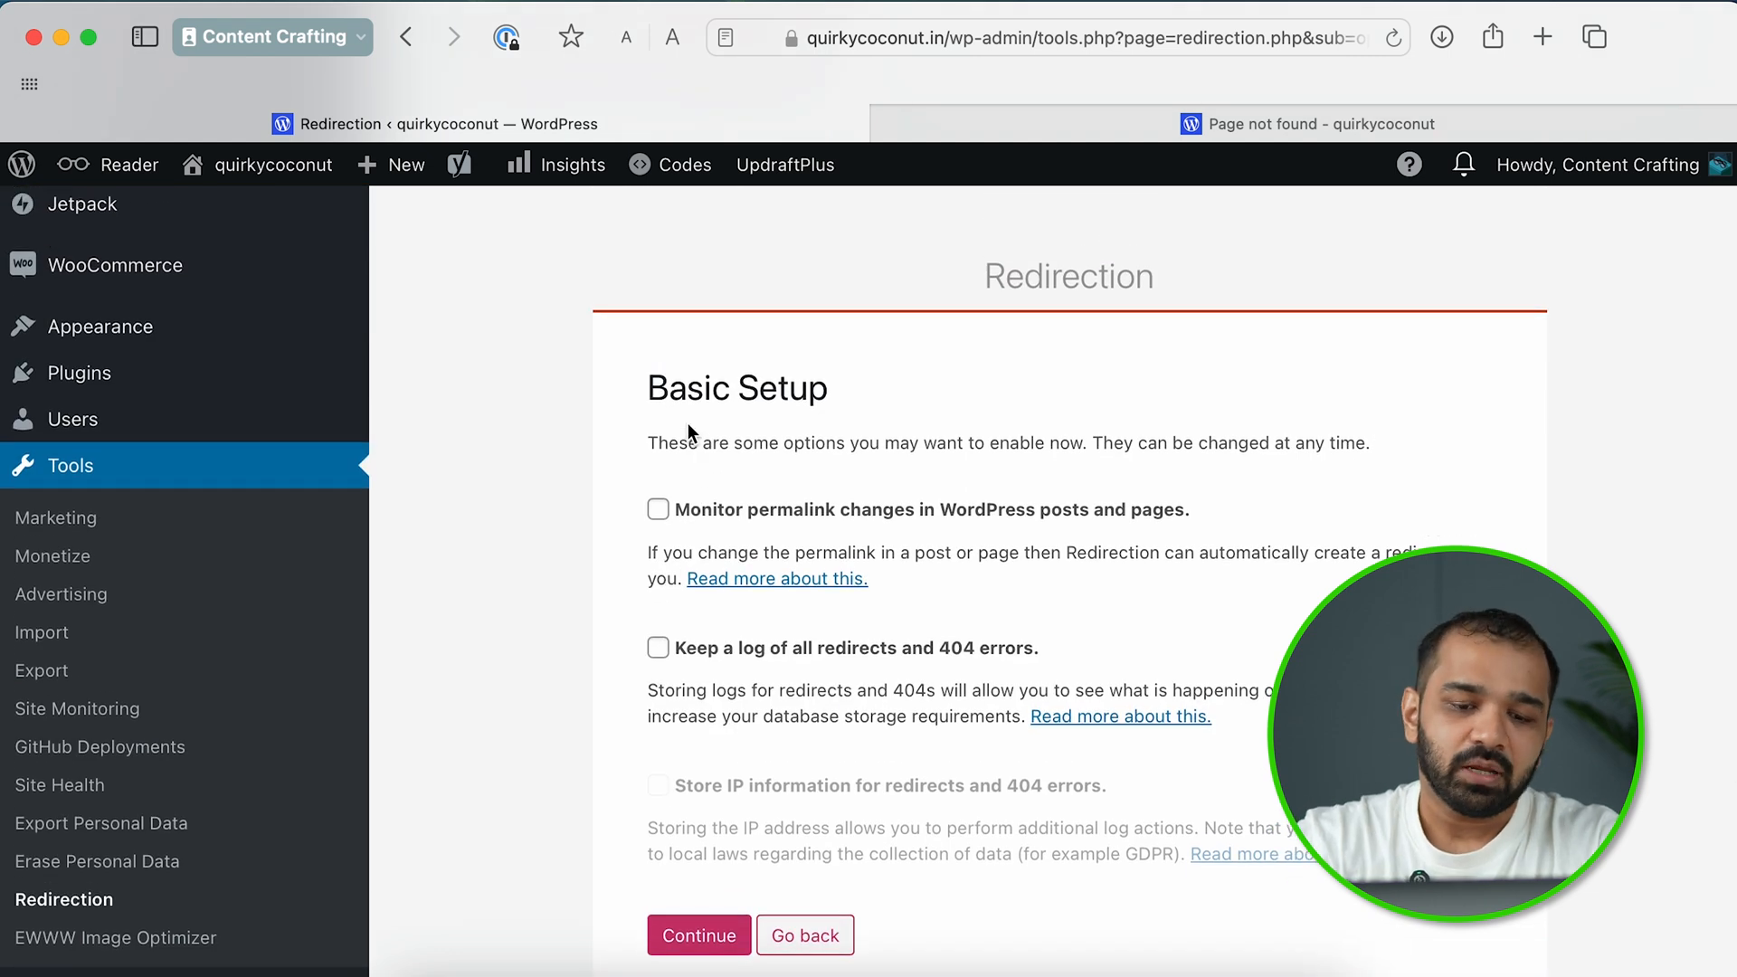
pyautogui.click(663, 511)
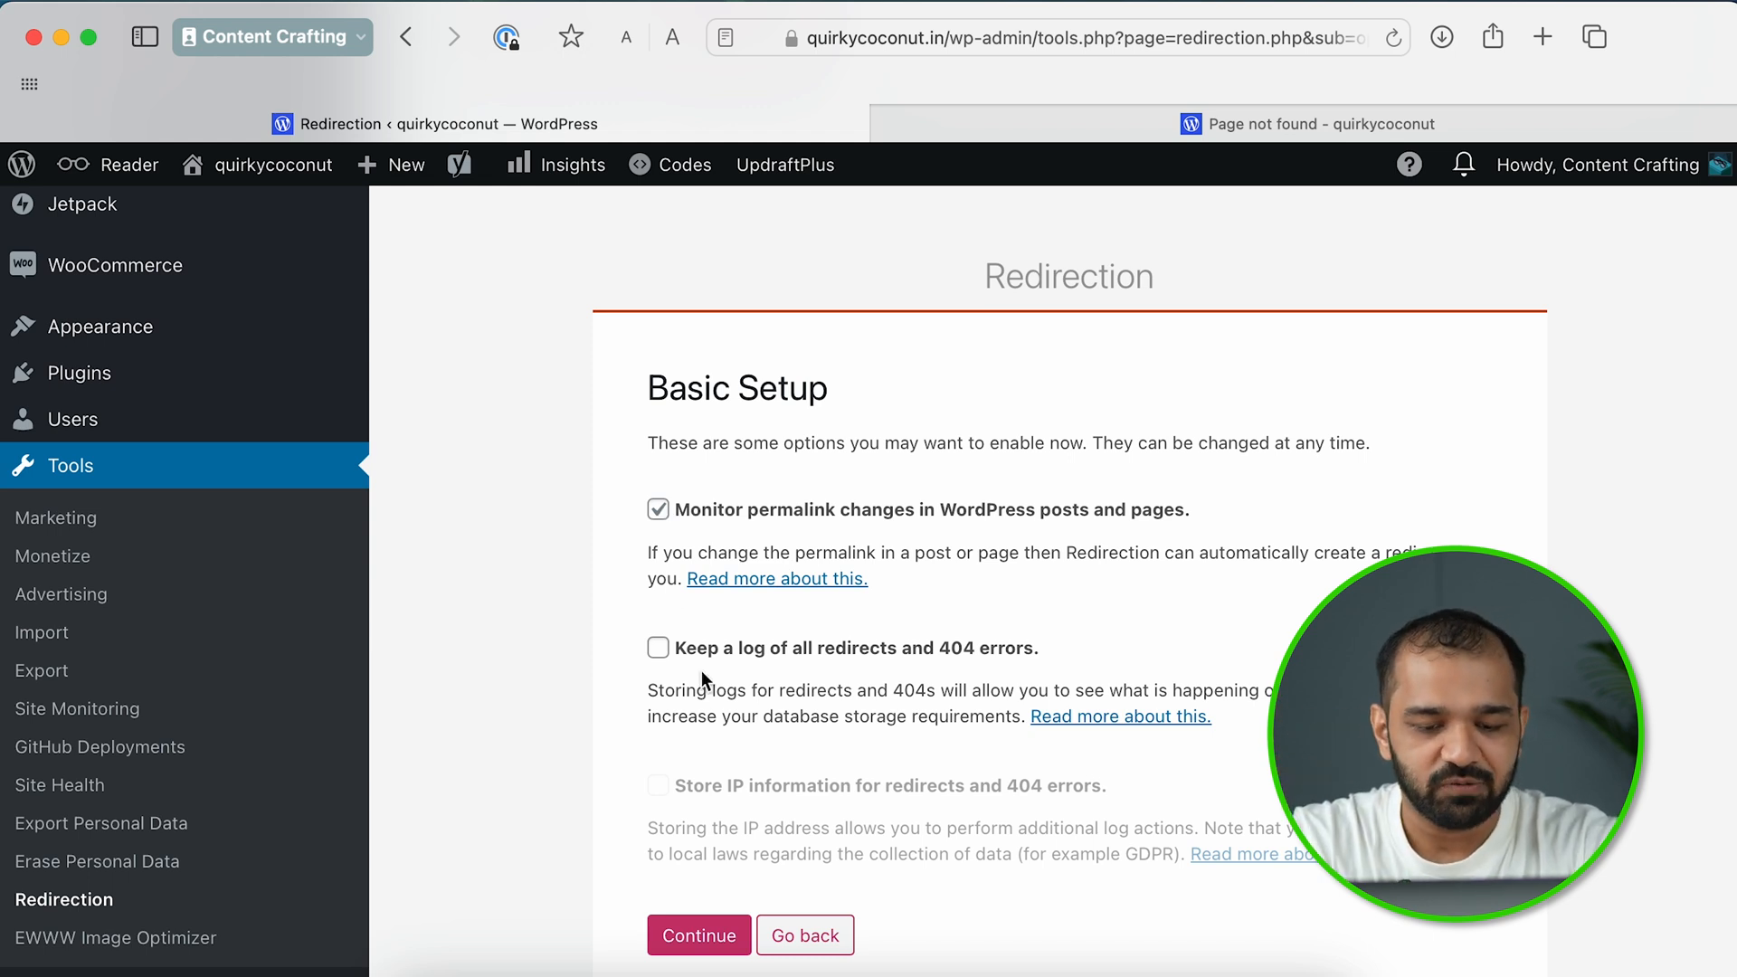
pyautogui.scroll(-2, 711, 685)
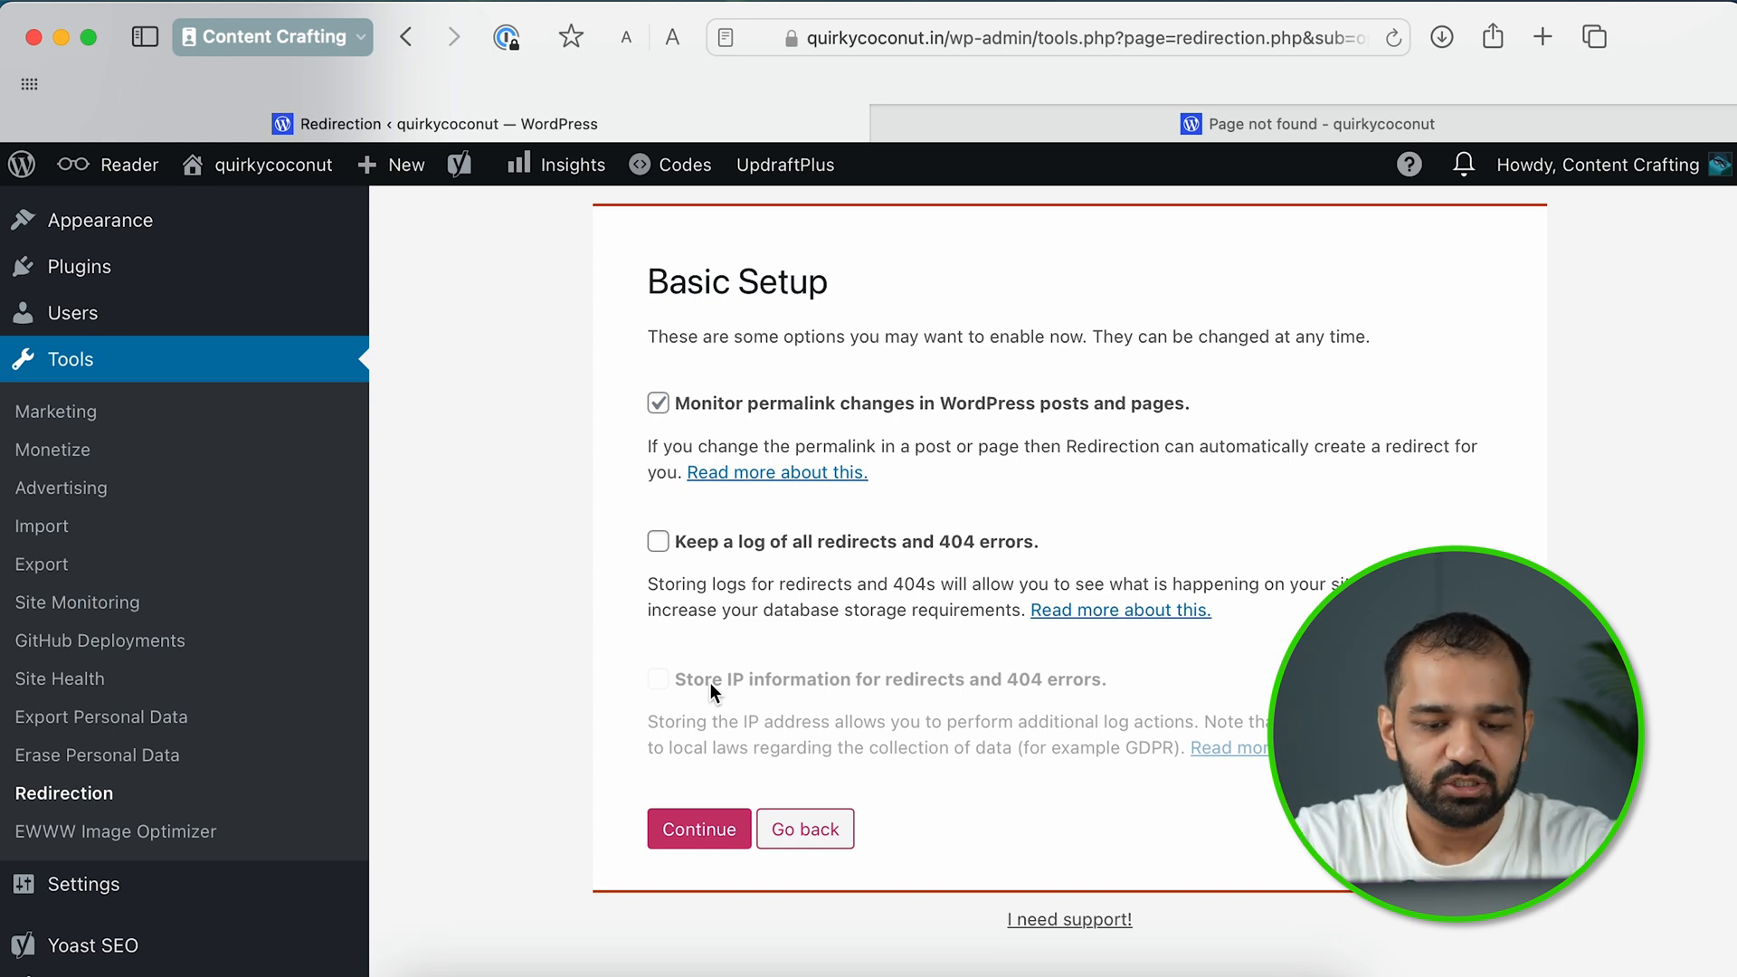
pyautogui.click(658, 541)
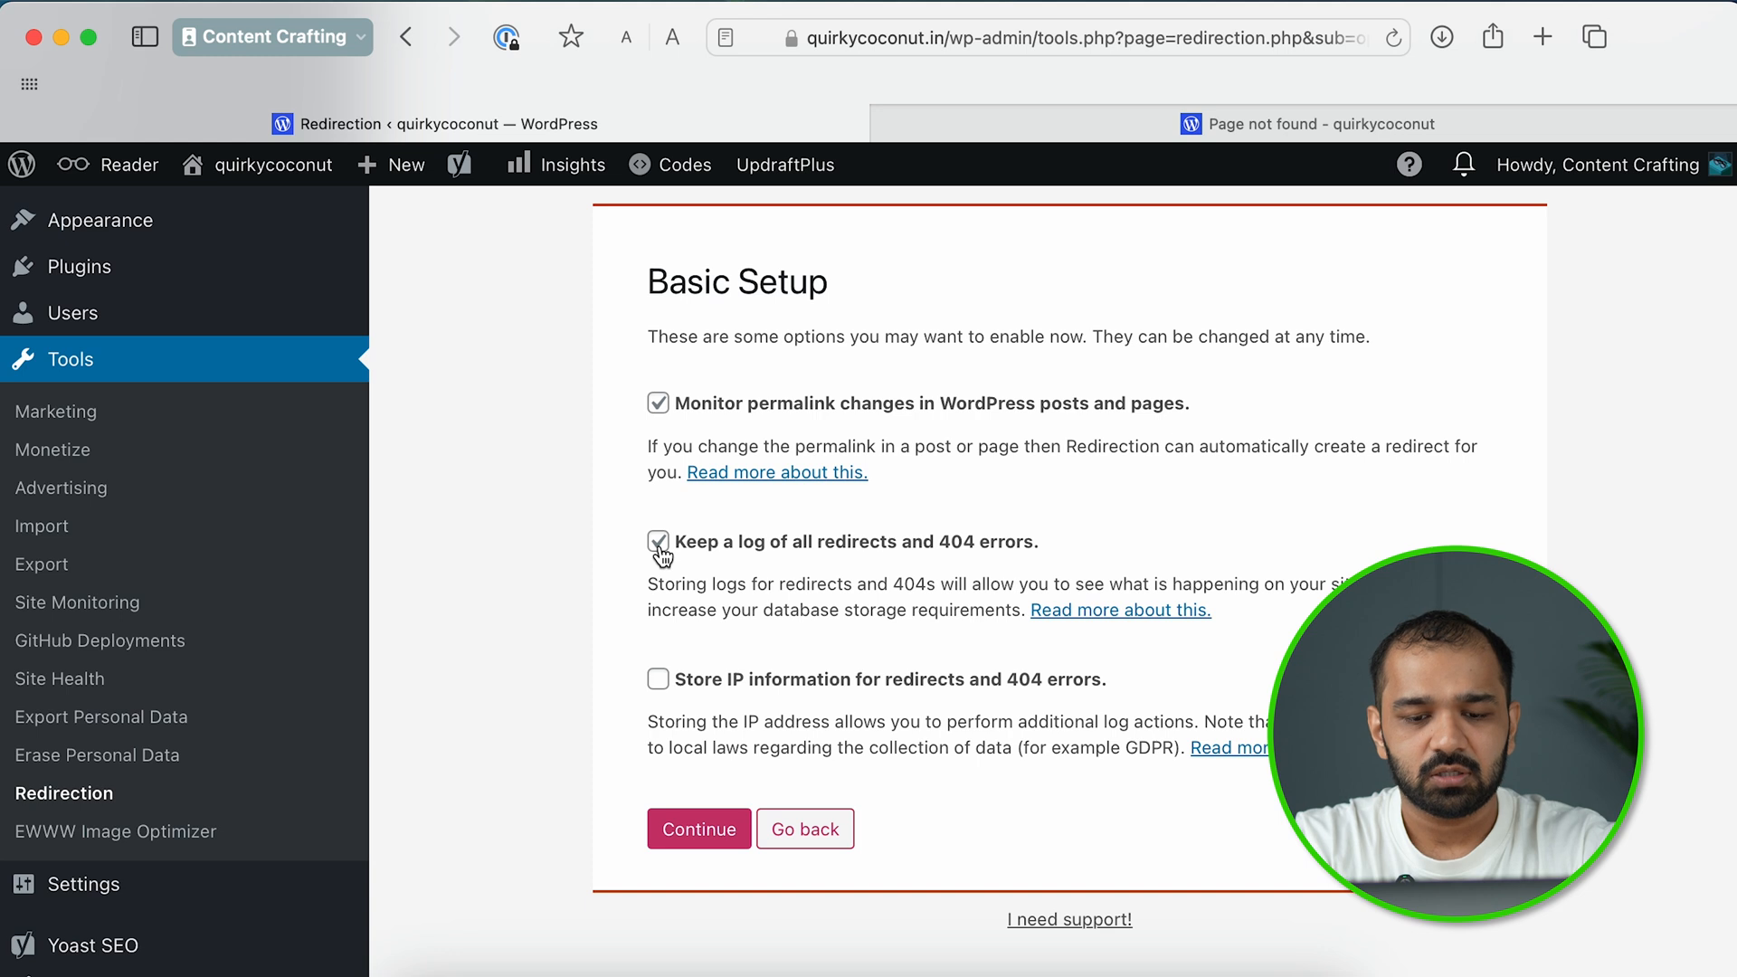
pyautogui.scroll(-2, 661, 551)
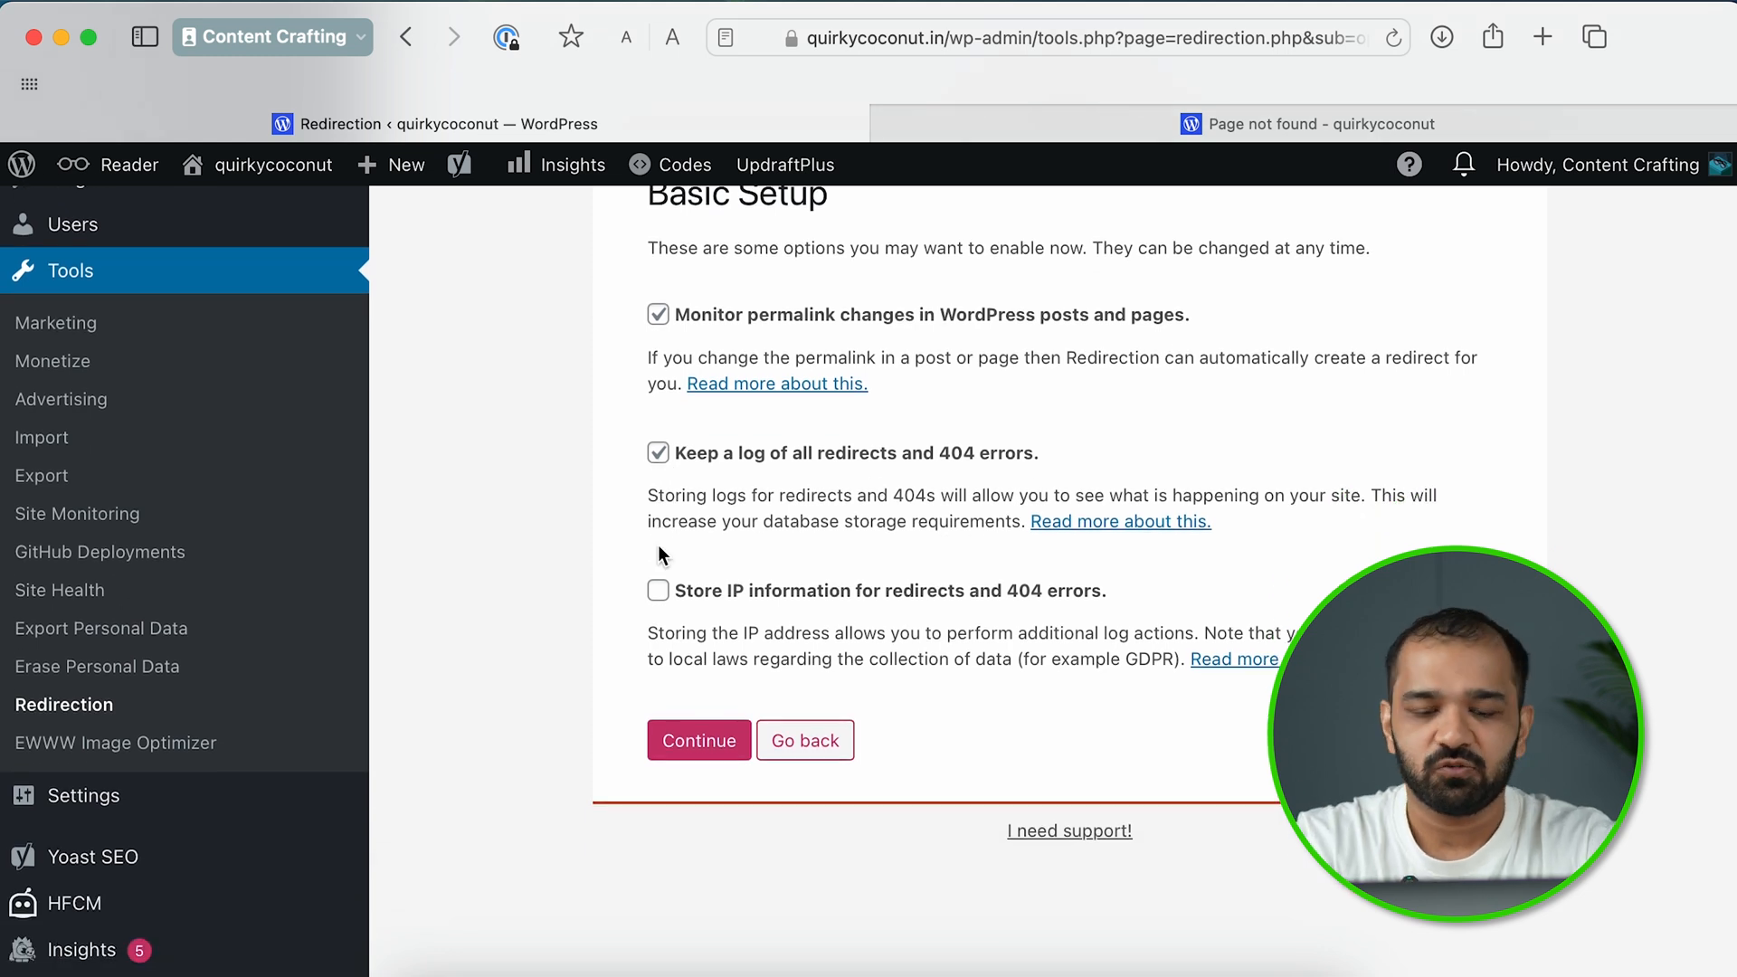
pyautogui.click(680, 758)
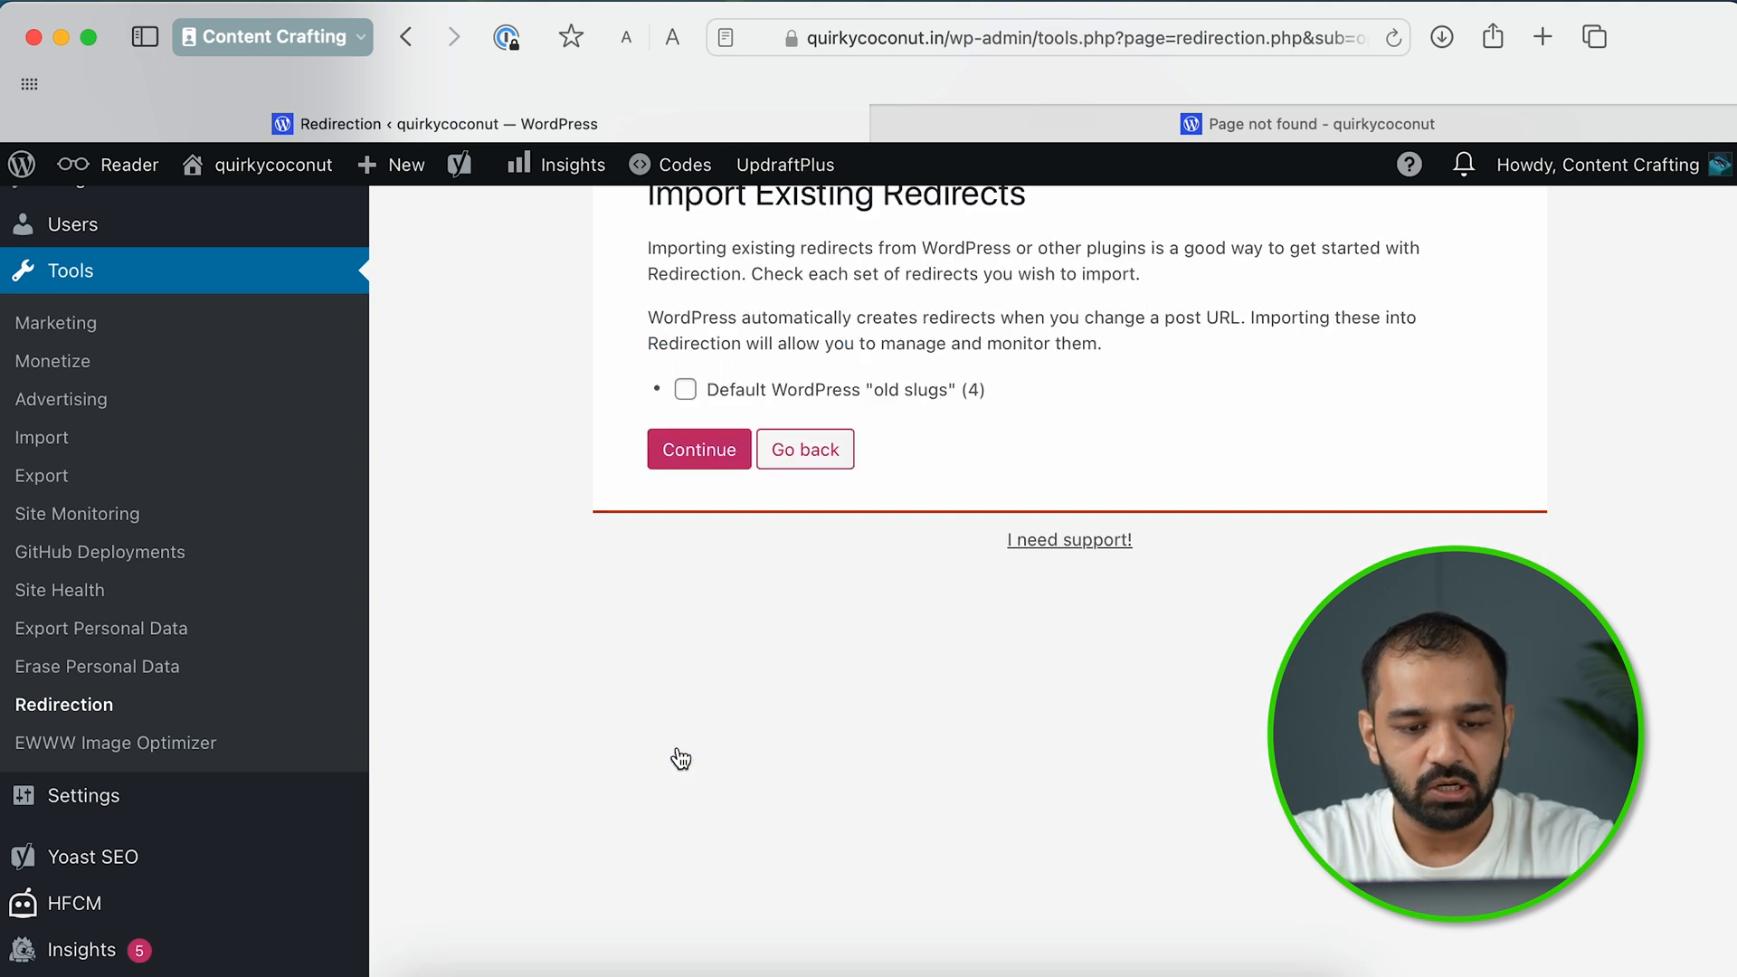
# Import the default WordPress "old slugs" and complete the remaining Redirection setup stages up to the plugin's options.
pyautogui.scroll(3, 681, 758)
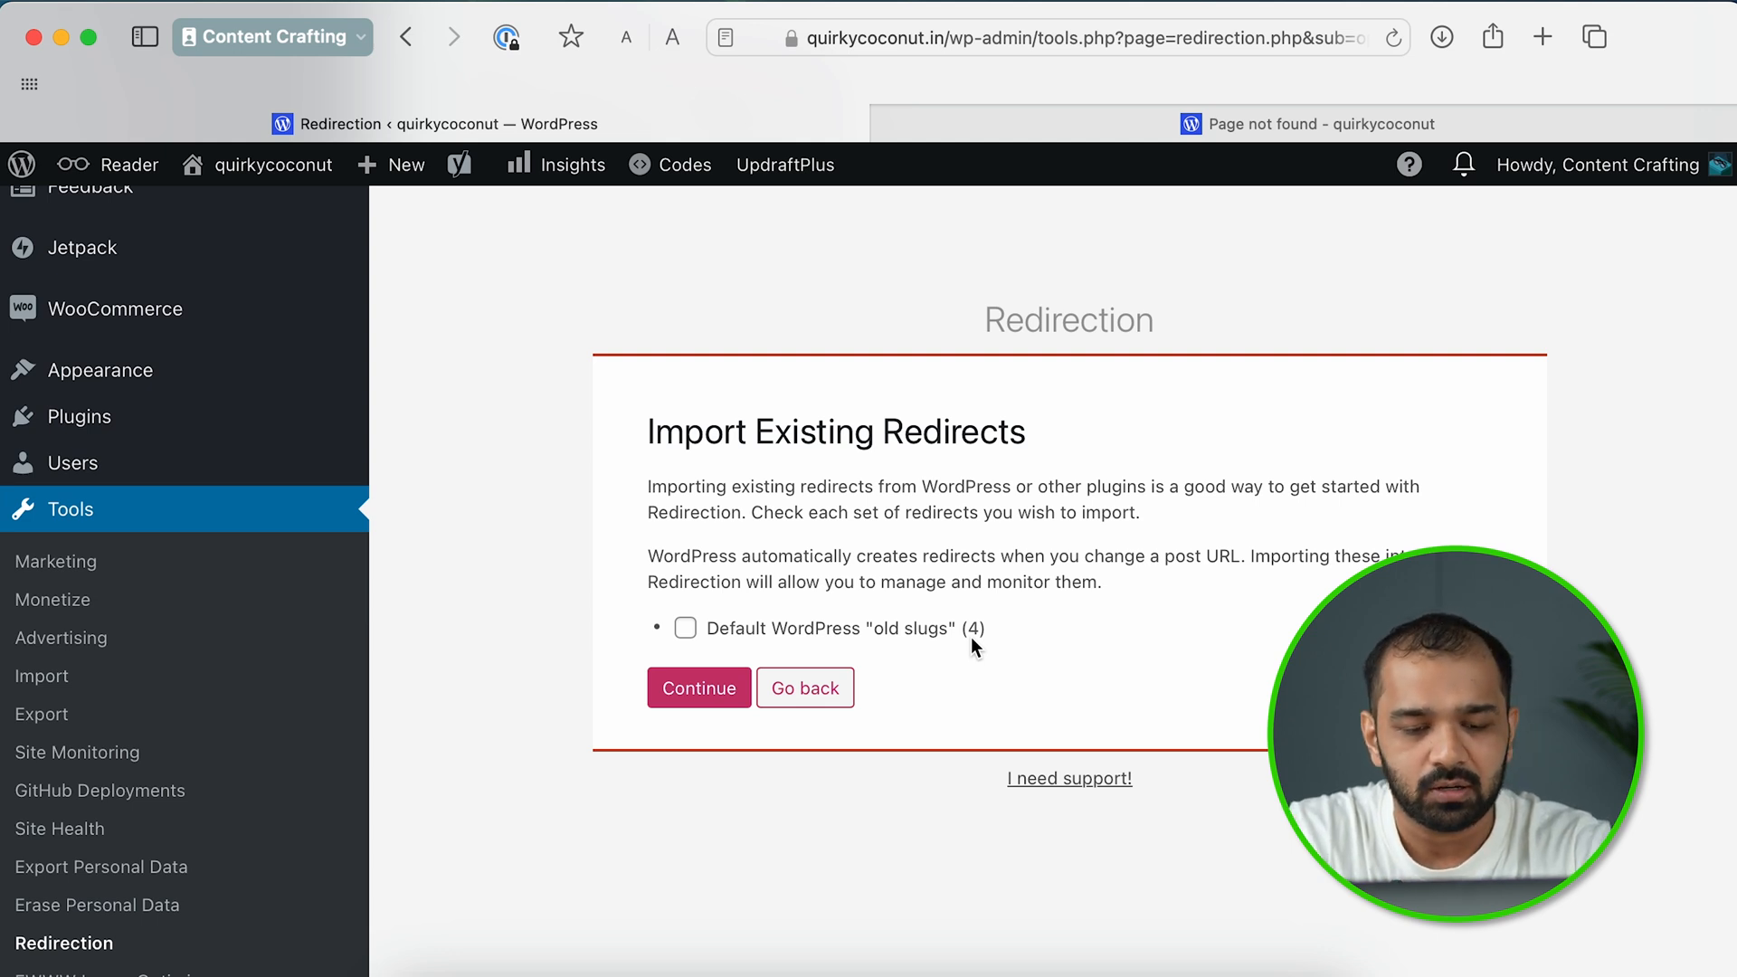
pyautogui.click(687, 680)
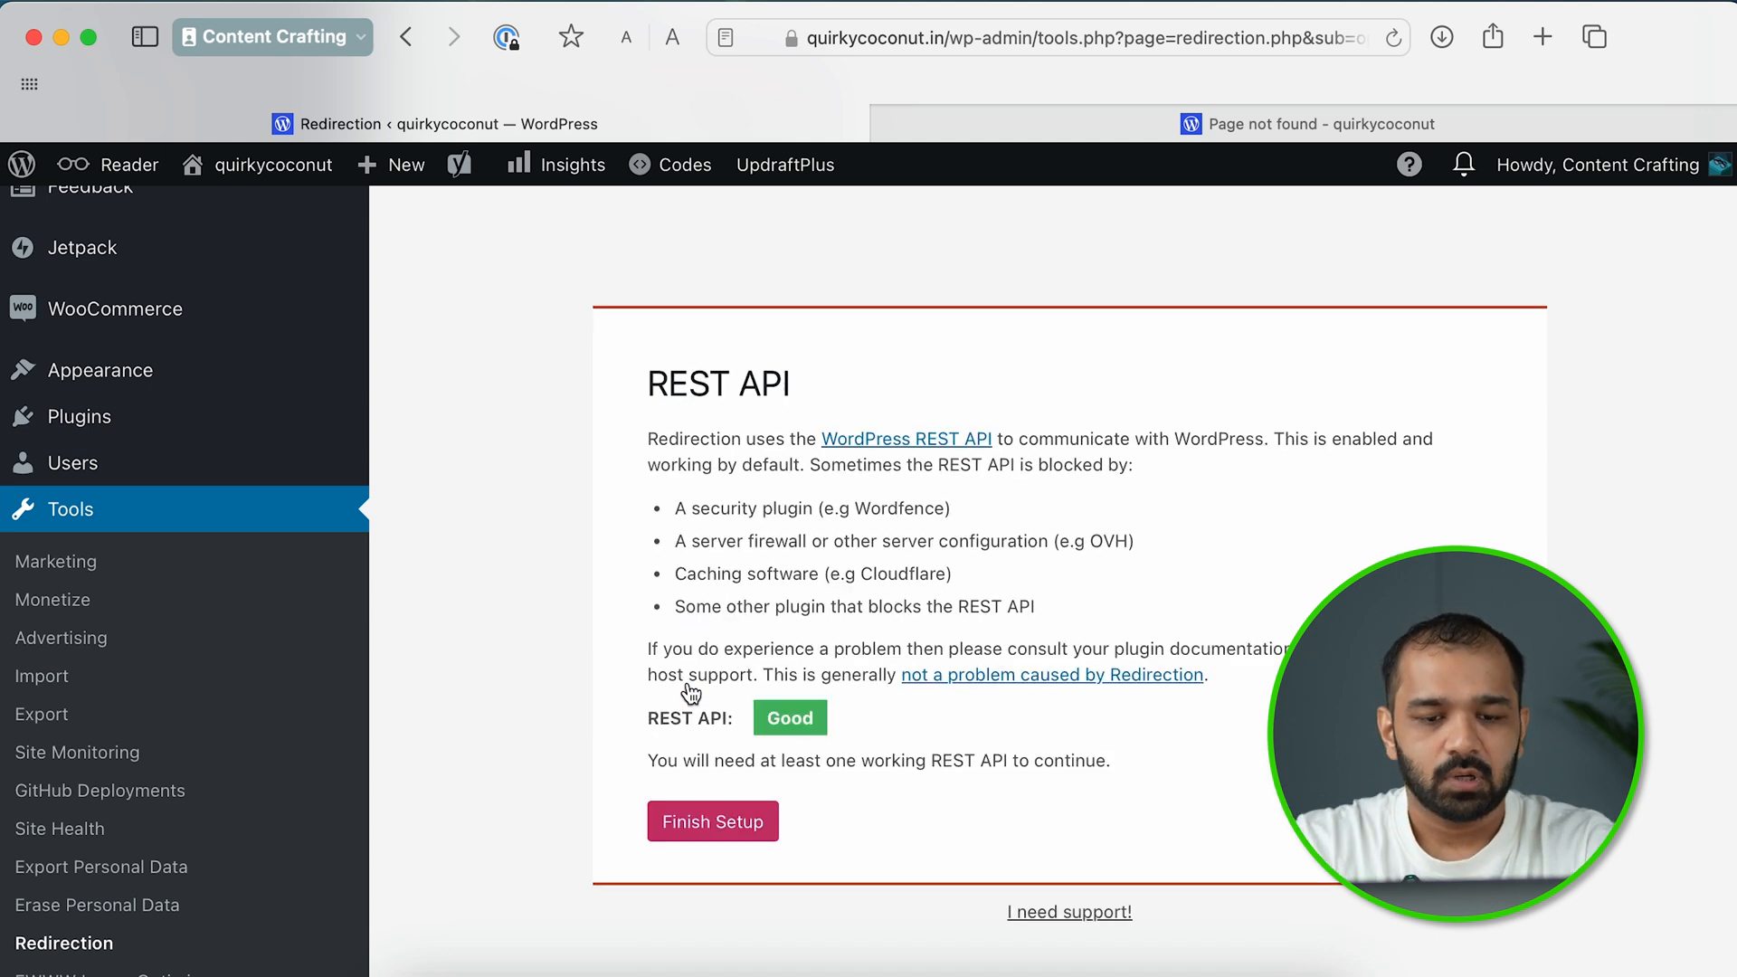
pyautogui.click(715, 821)
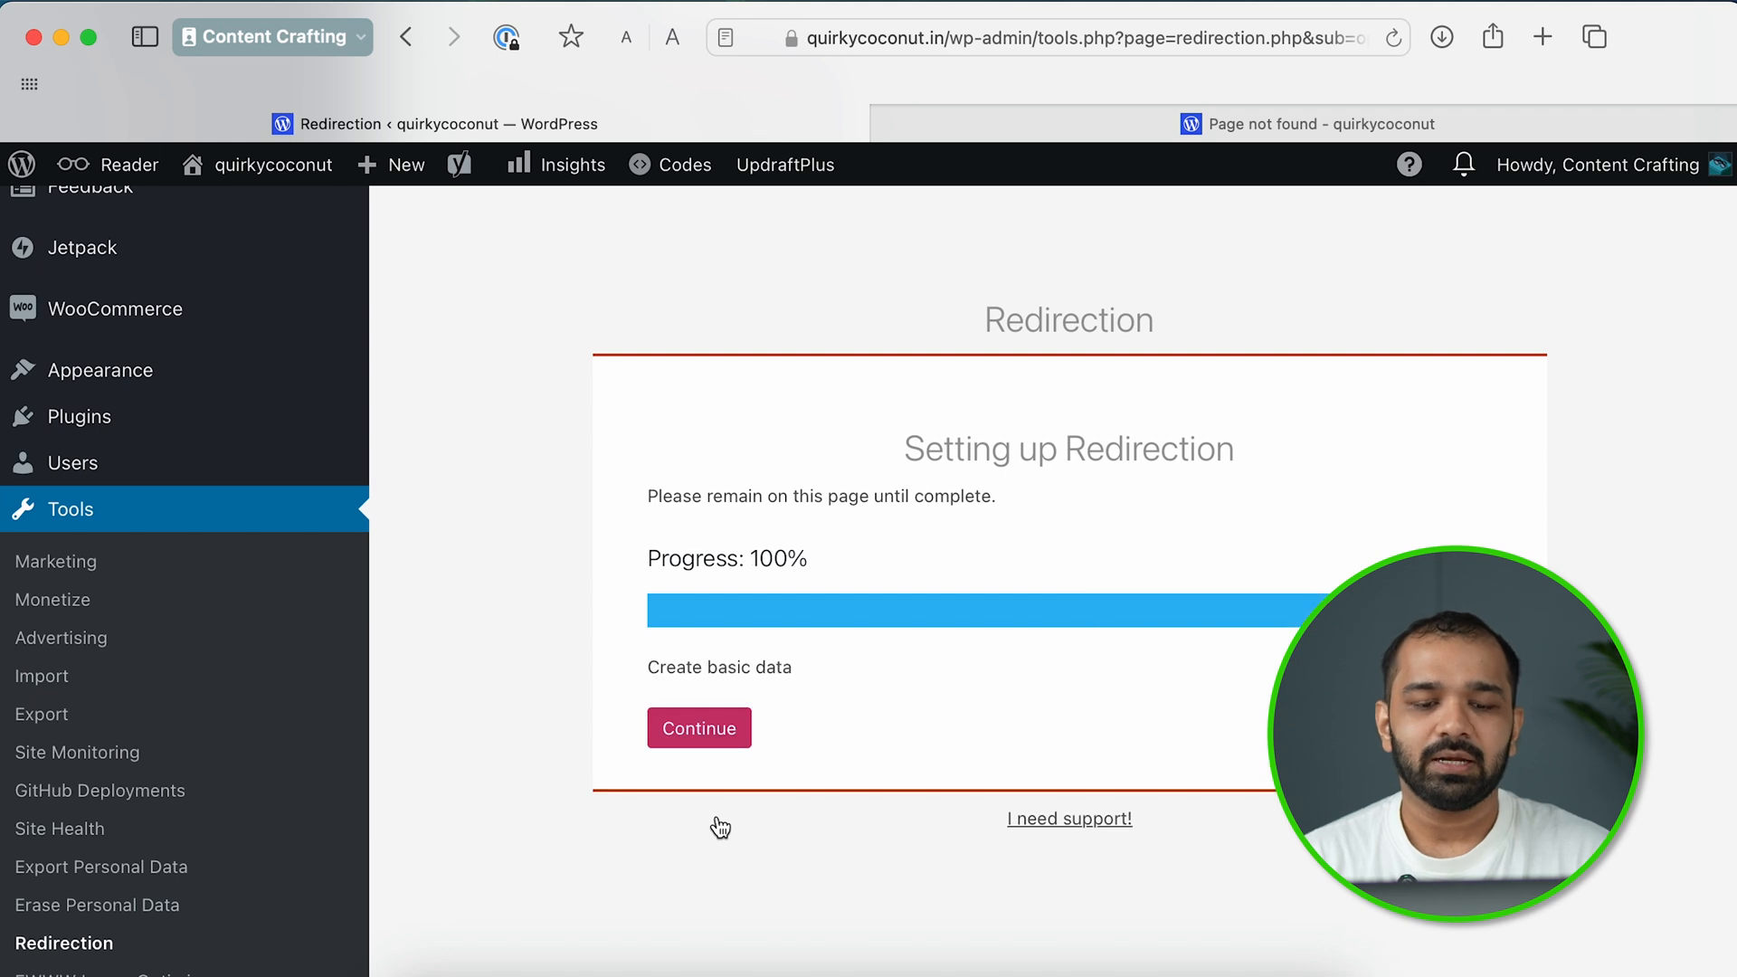
pyautogui.click(709, 728)
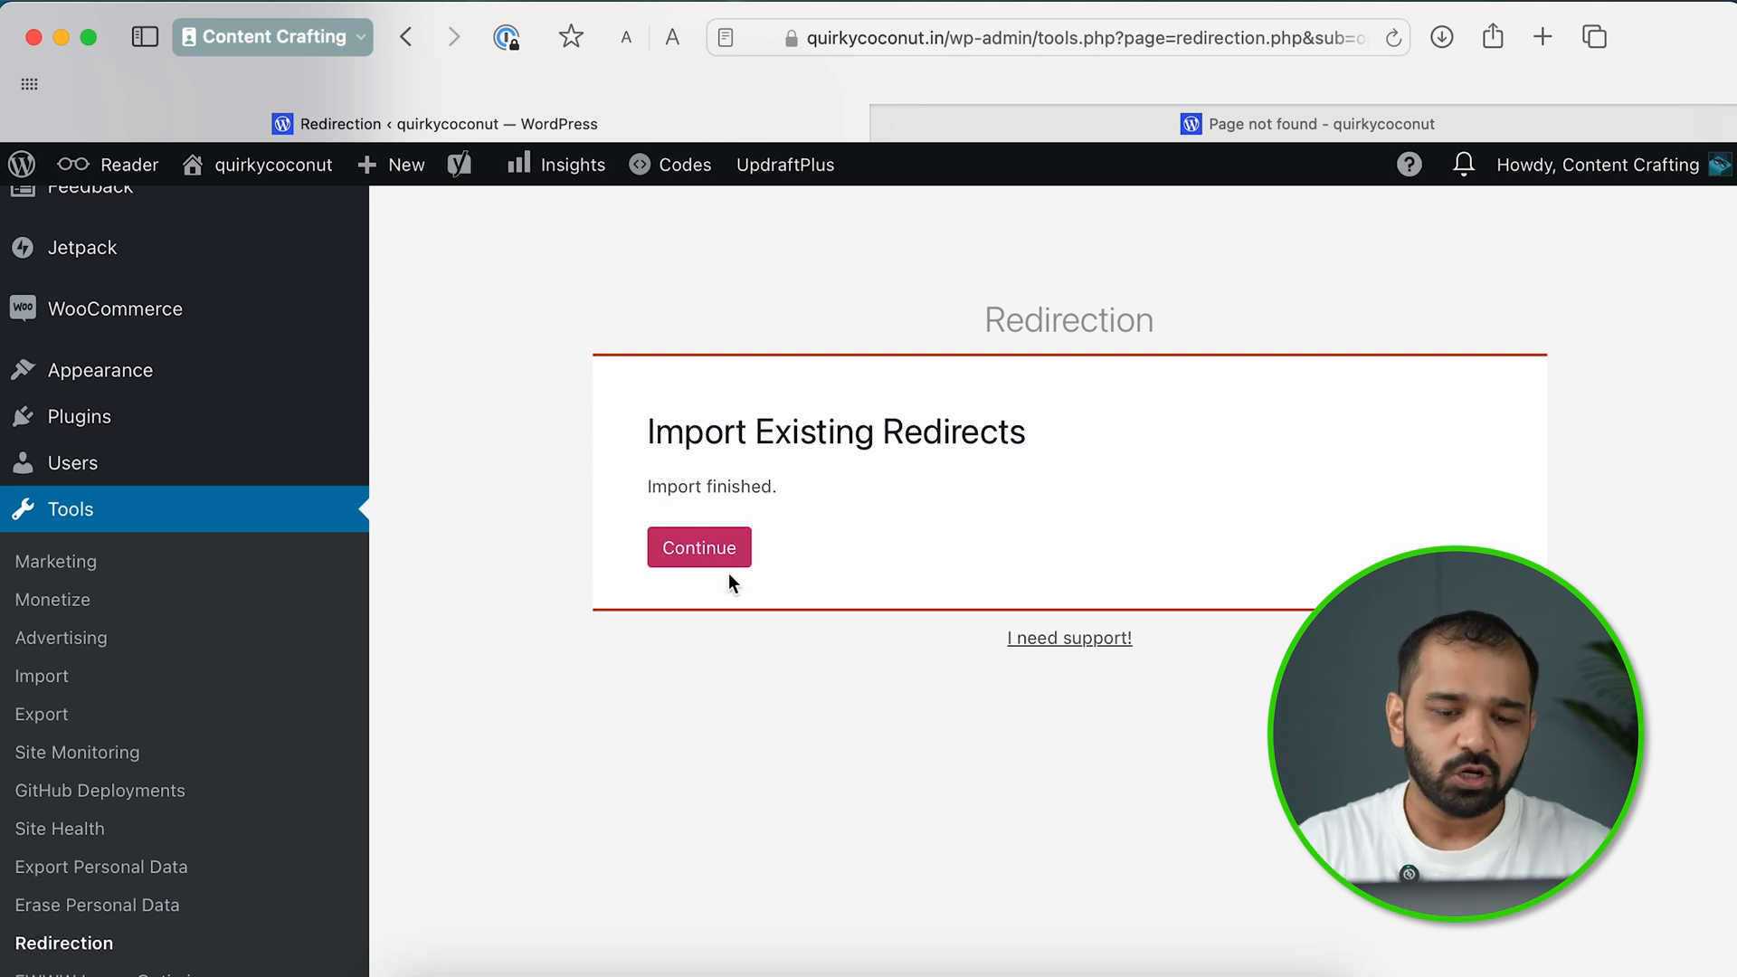
pyautogui.click(704, 558)
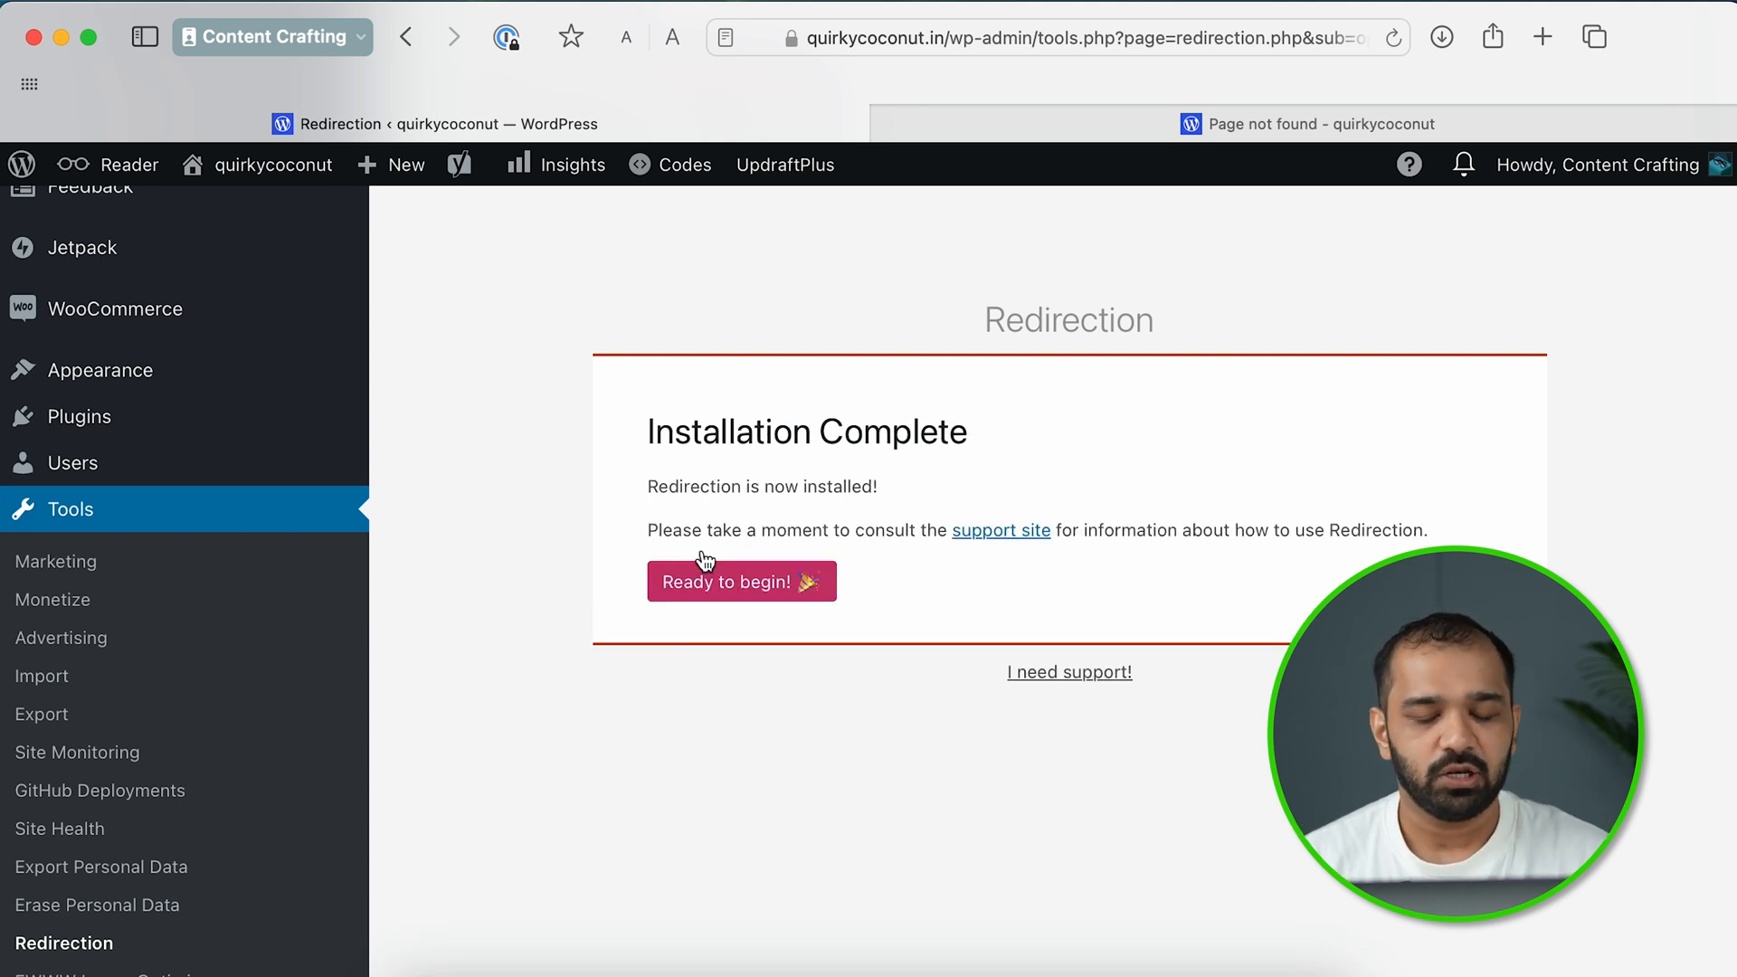
pyautogui.click(757, 593)
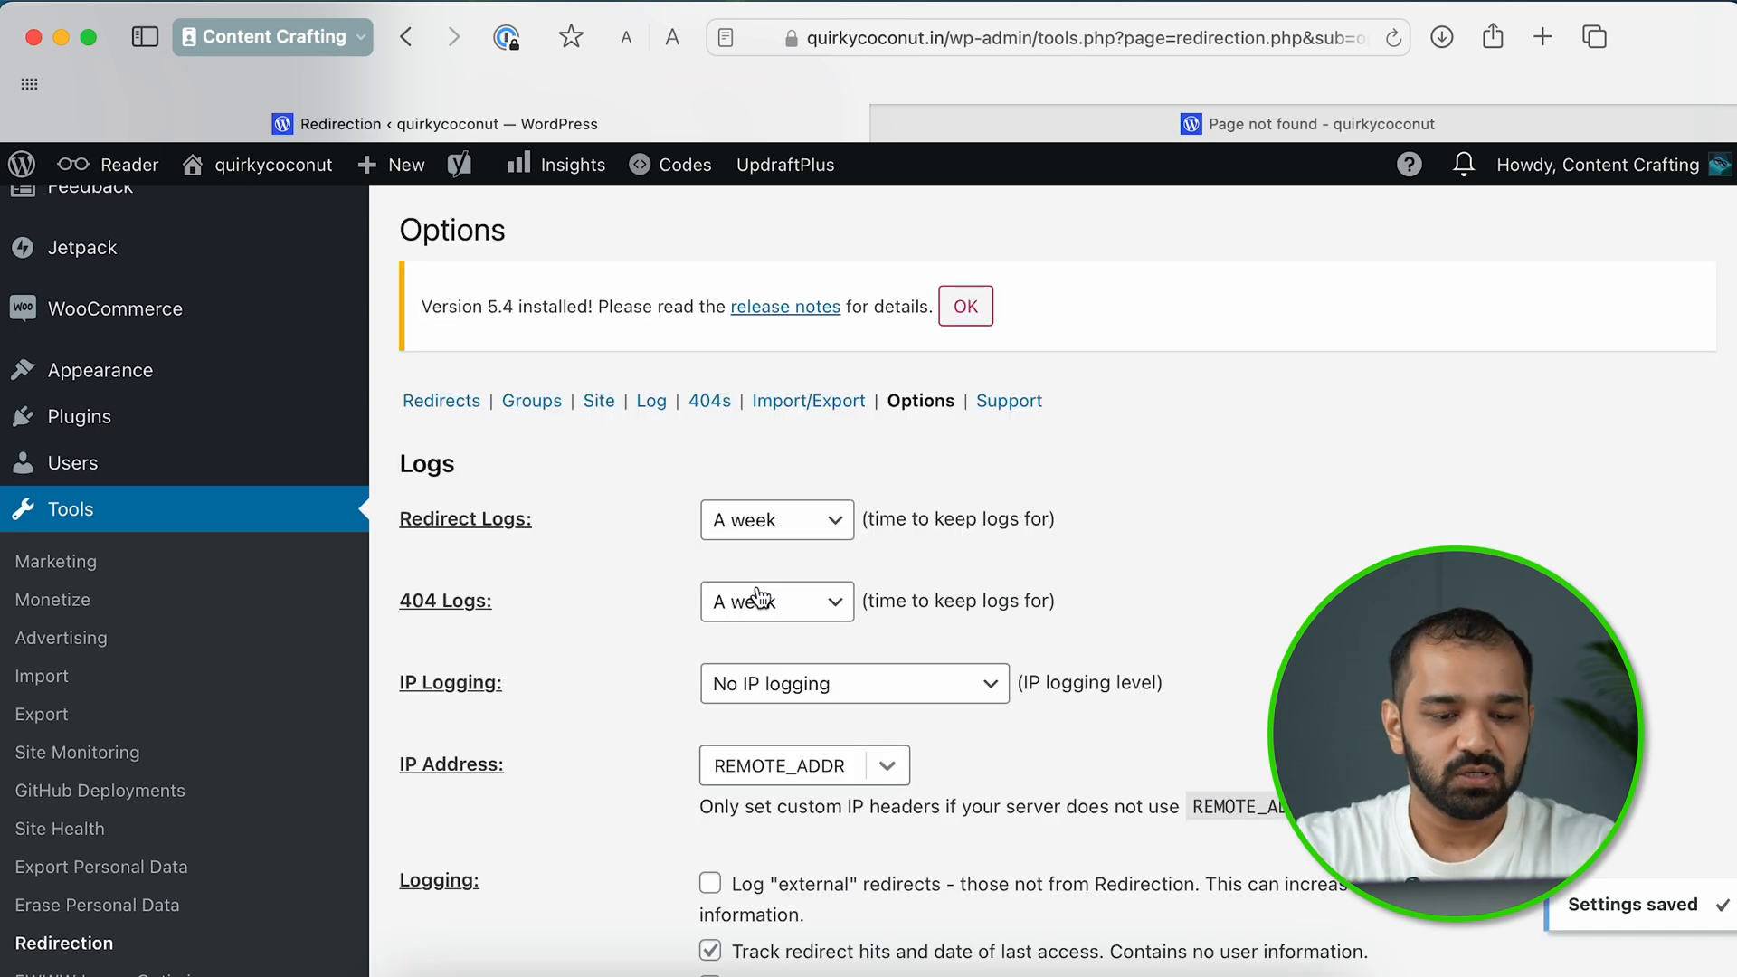
# Open the plugin's Redirects list, review the existing redirects and go to the Add new redirection form.
pyautogui.scroll(6, 687, 469)
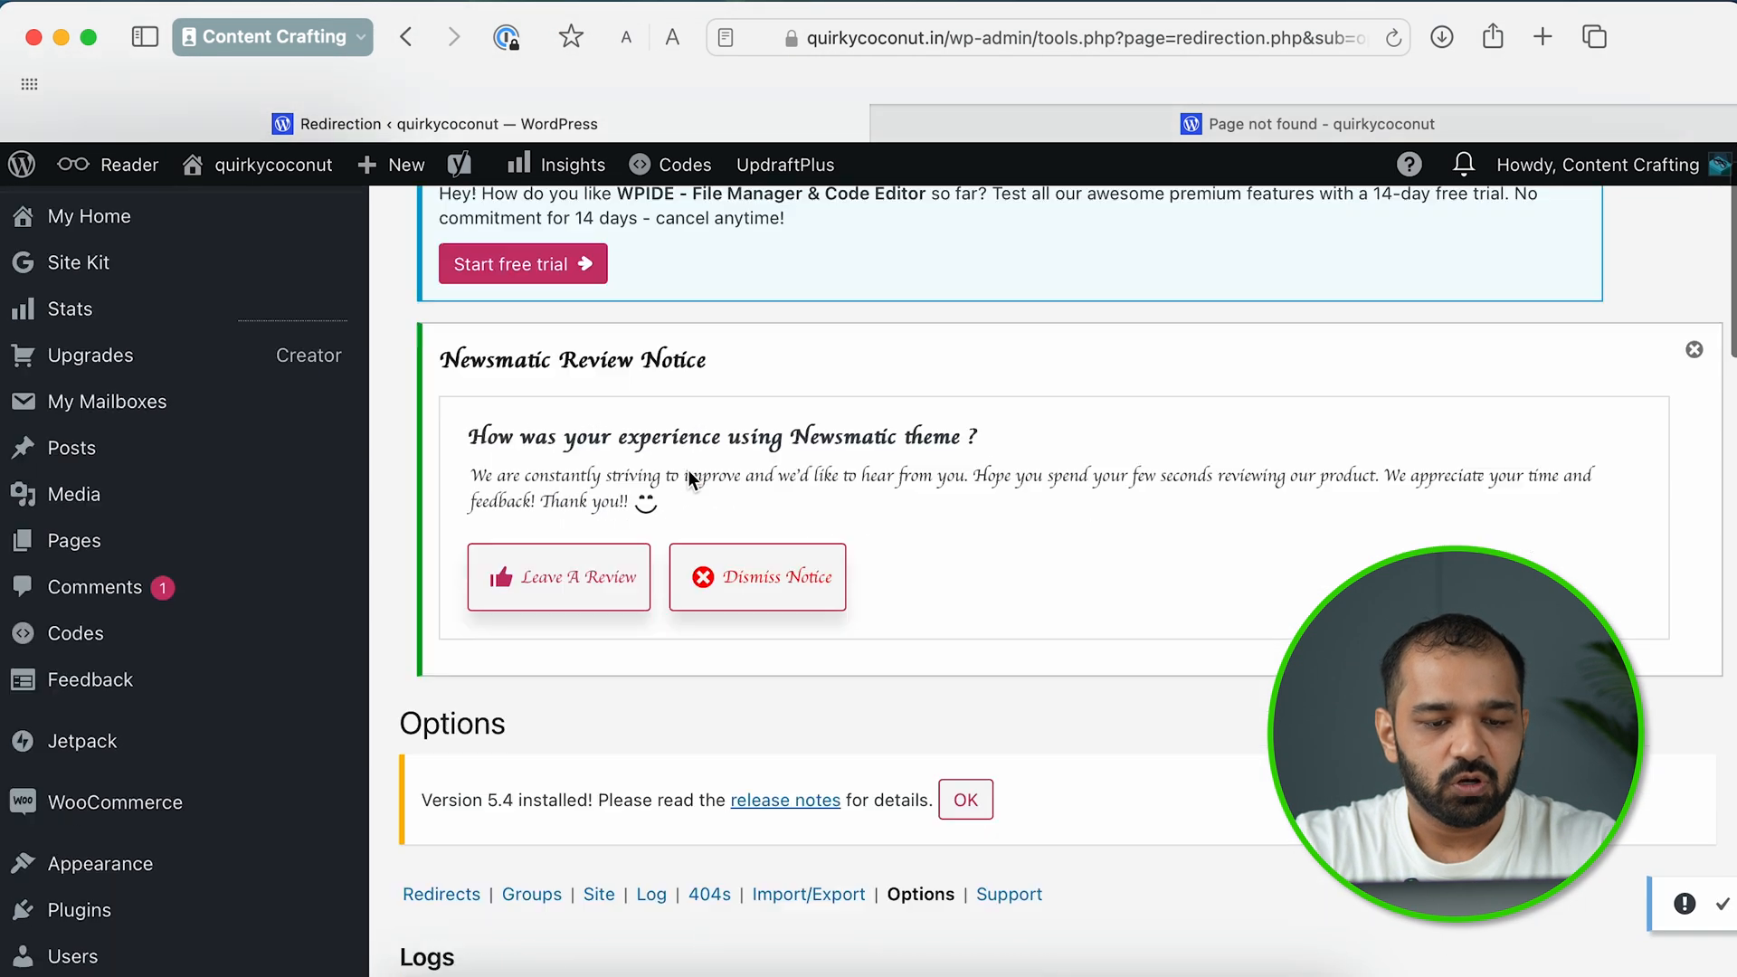
pyautogui.scroll(-3, 687, 476)
pyautogui.click(459, 670)
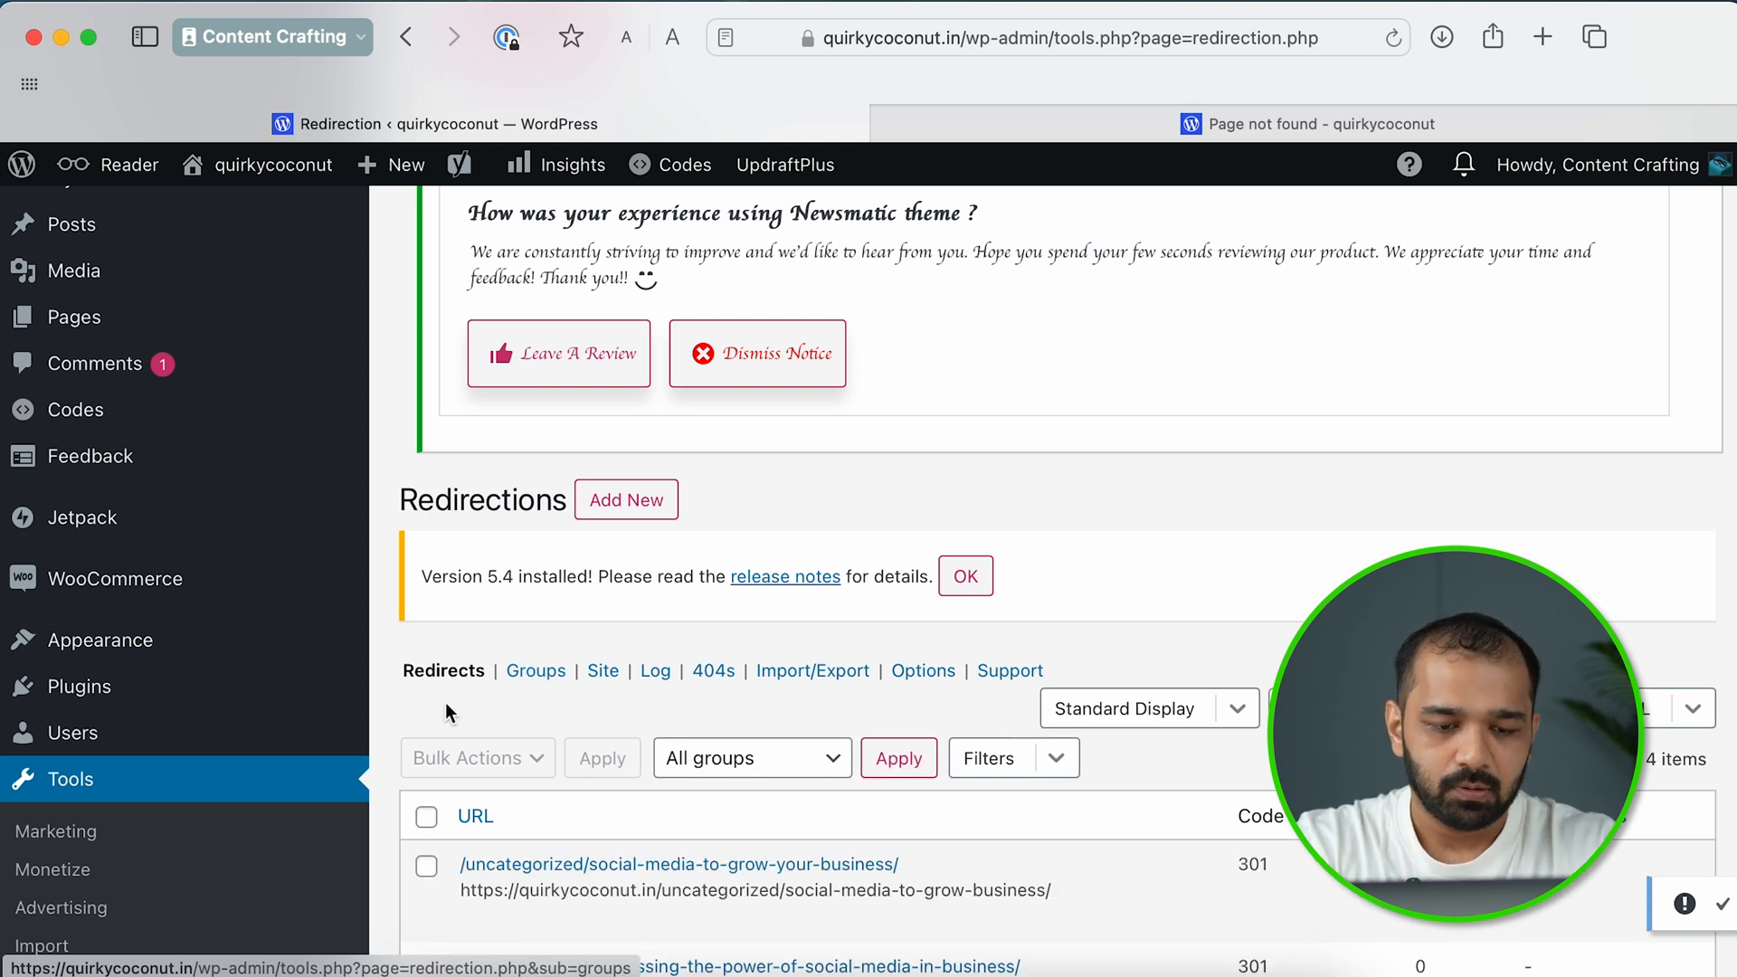
pyautogui.scroll(-5, 453, 684)
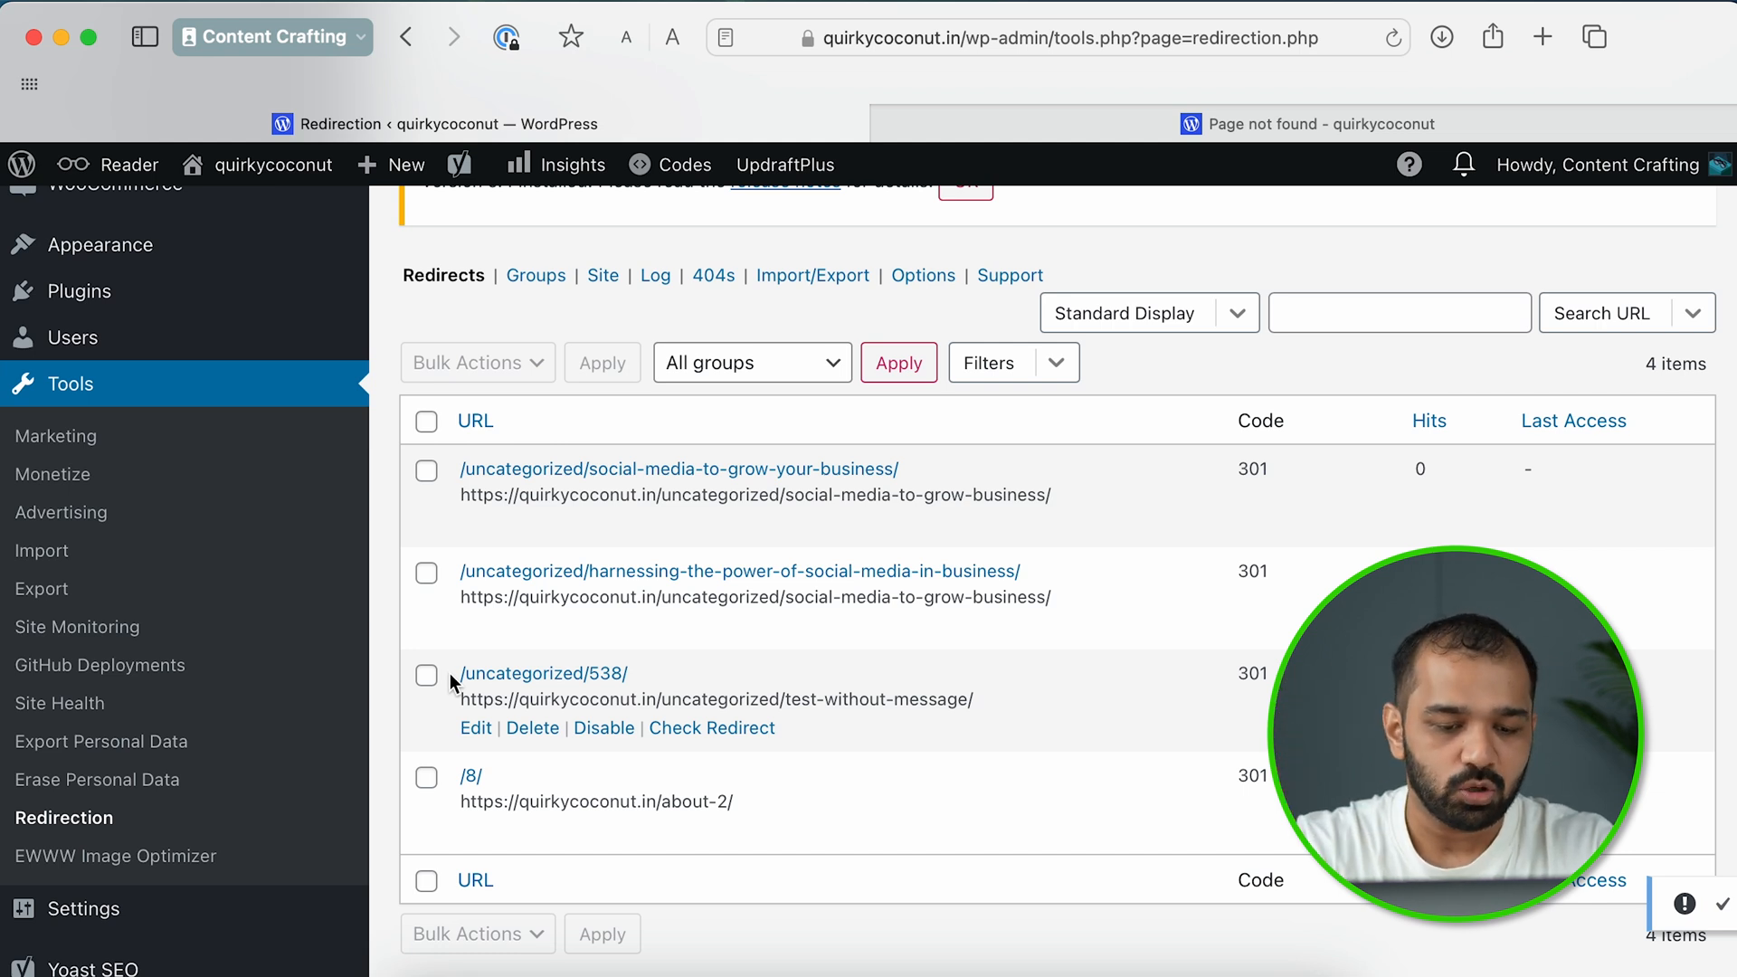
pyautogui.scroll(8, 1111, 709)
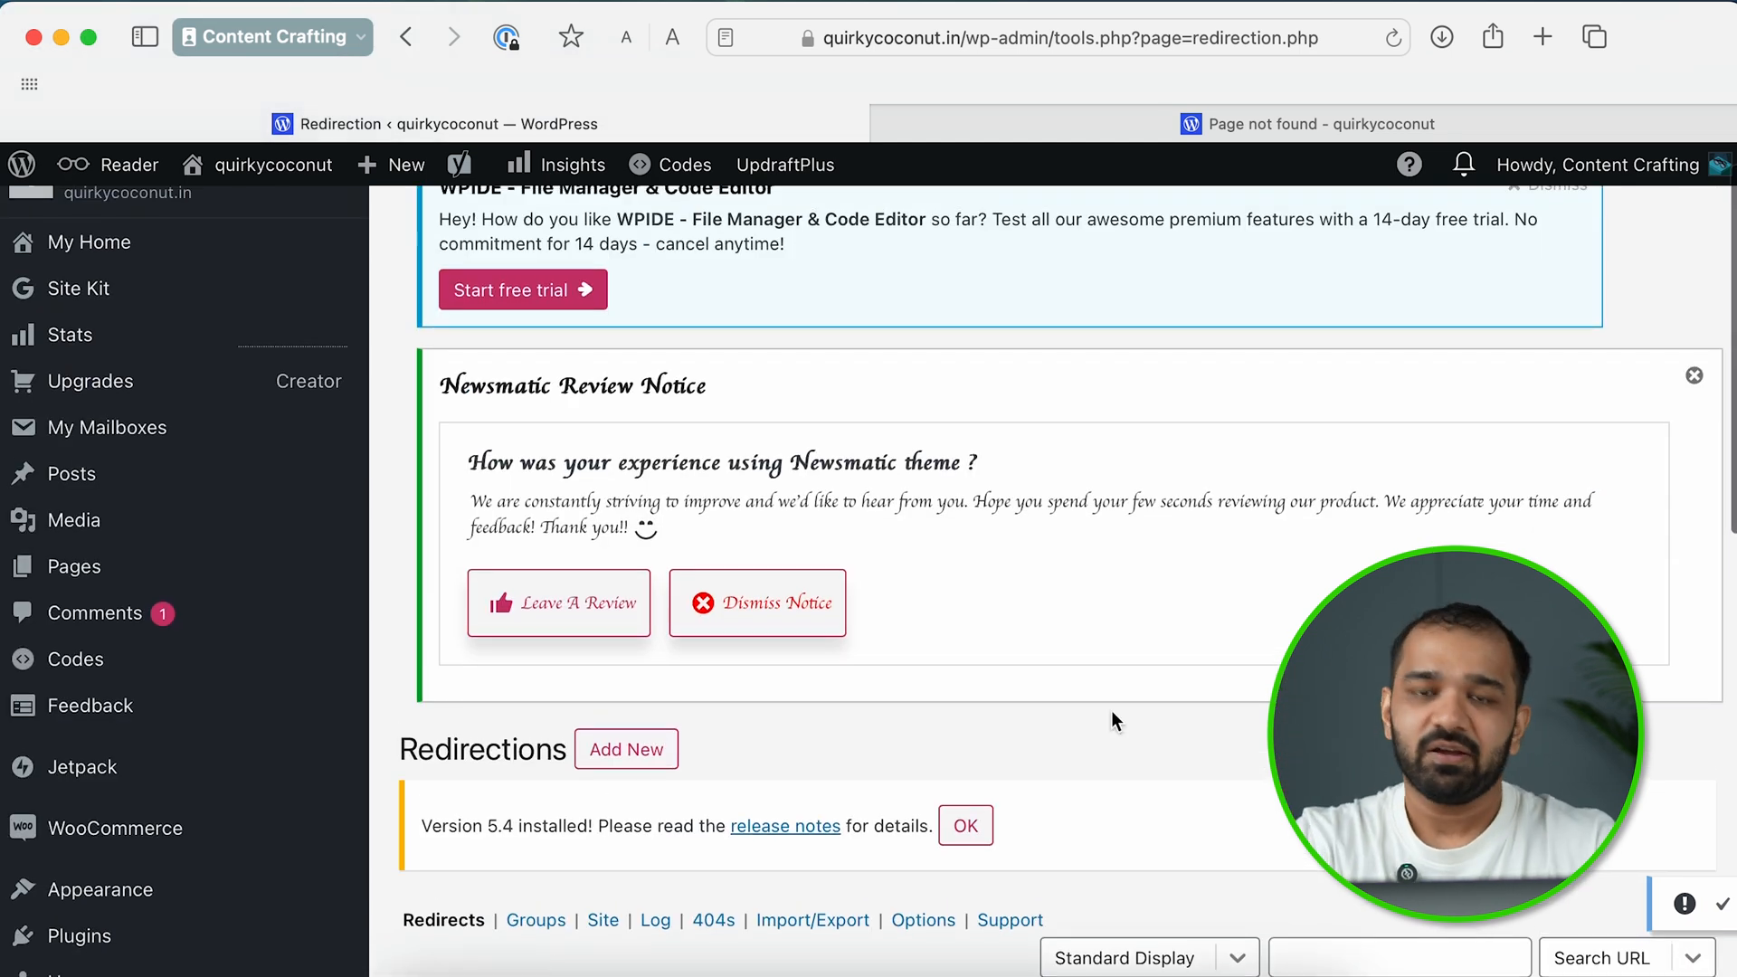
pyautogui.scroll(-9, 1112, 713)
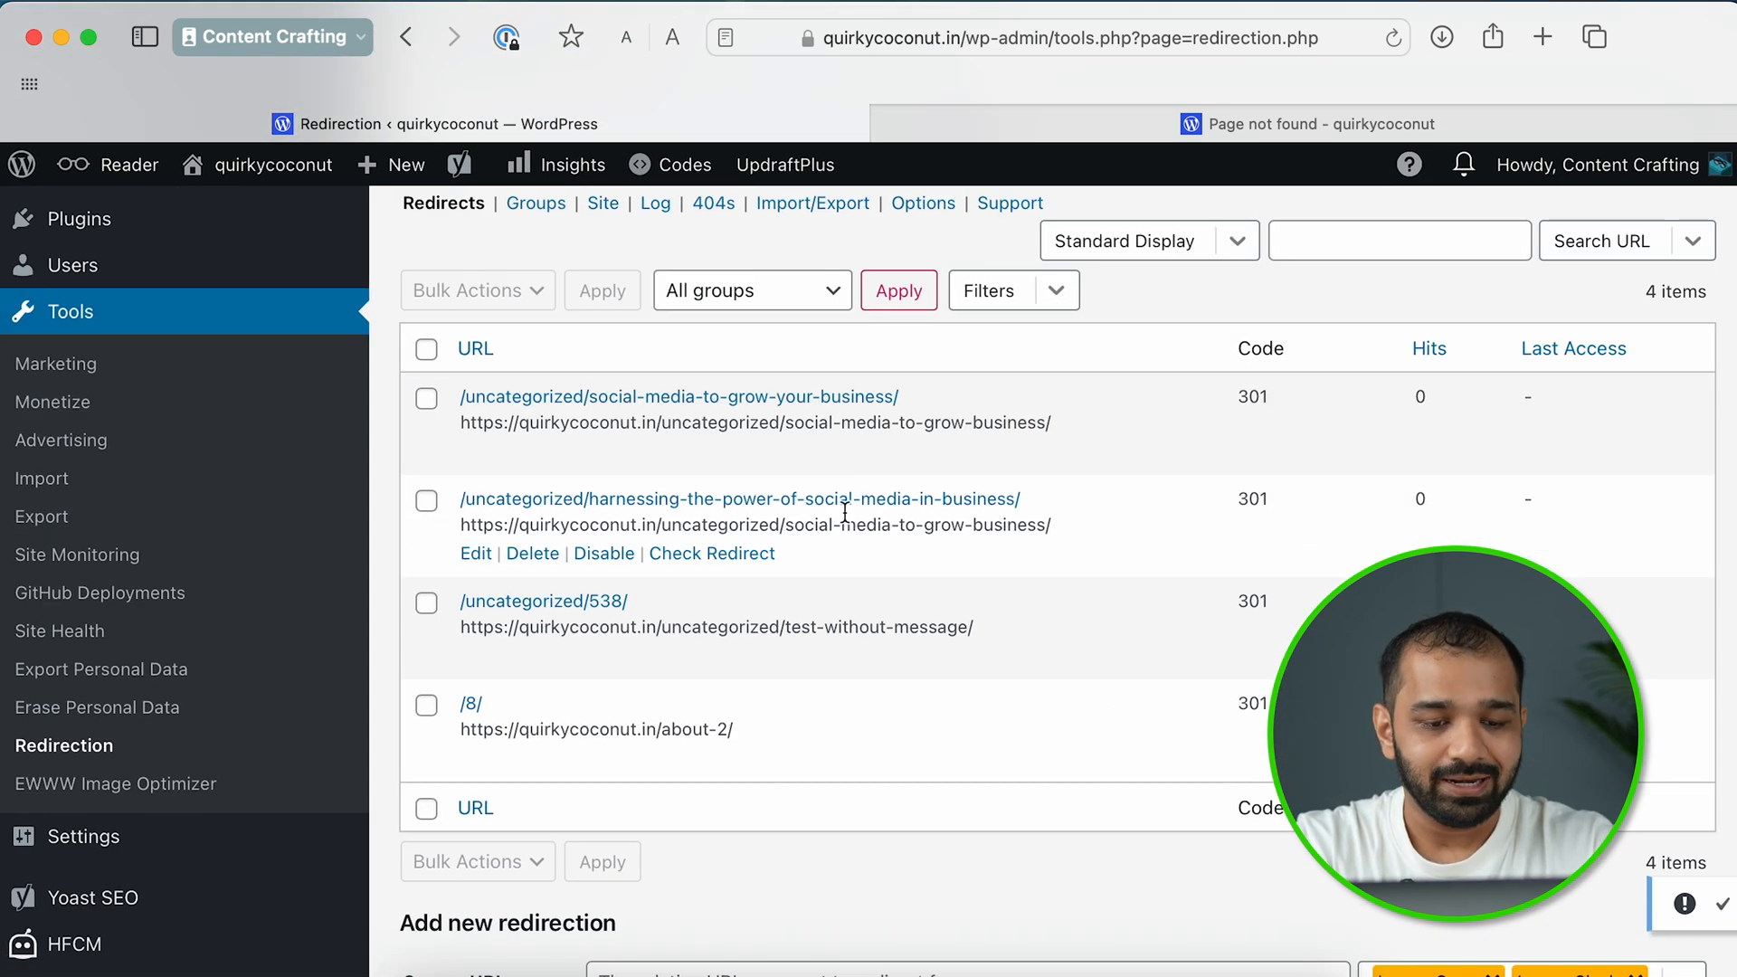
pyautogui.scroll(-4, 823, 653)
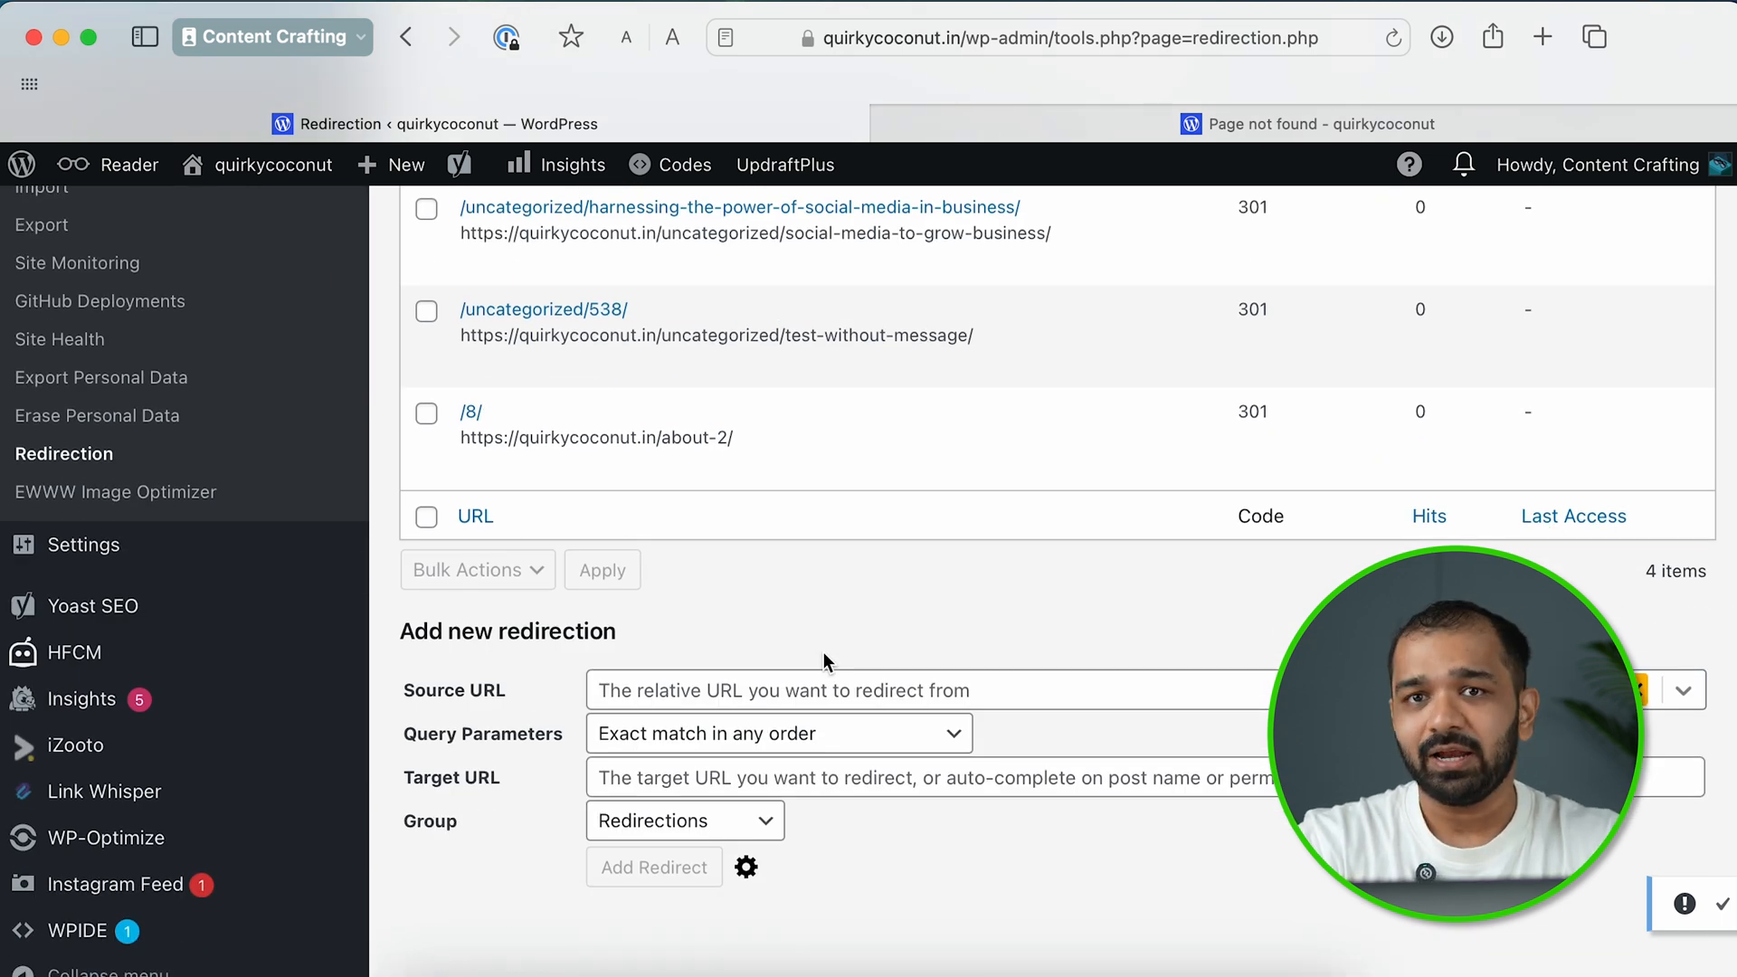
# Copy the full address of the 404 football evolution page and enter it as the new redirection's Source URL.
pyautogui.click(1101, 131)
pyautogui.click(1052, 41)
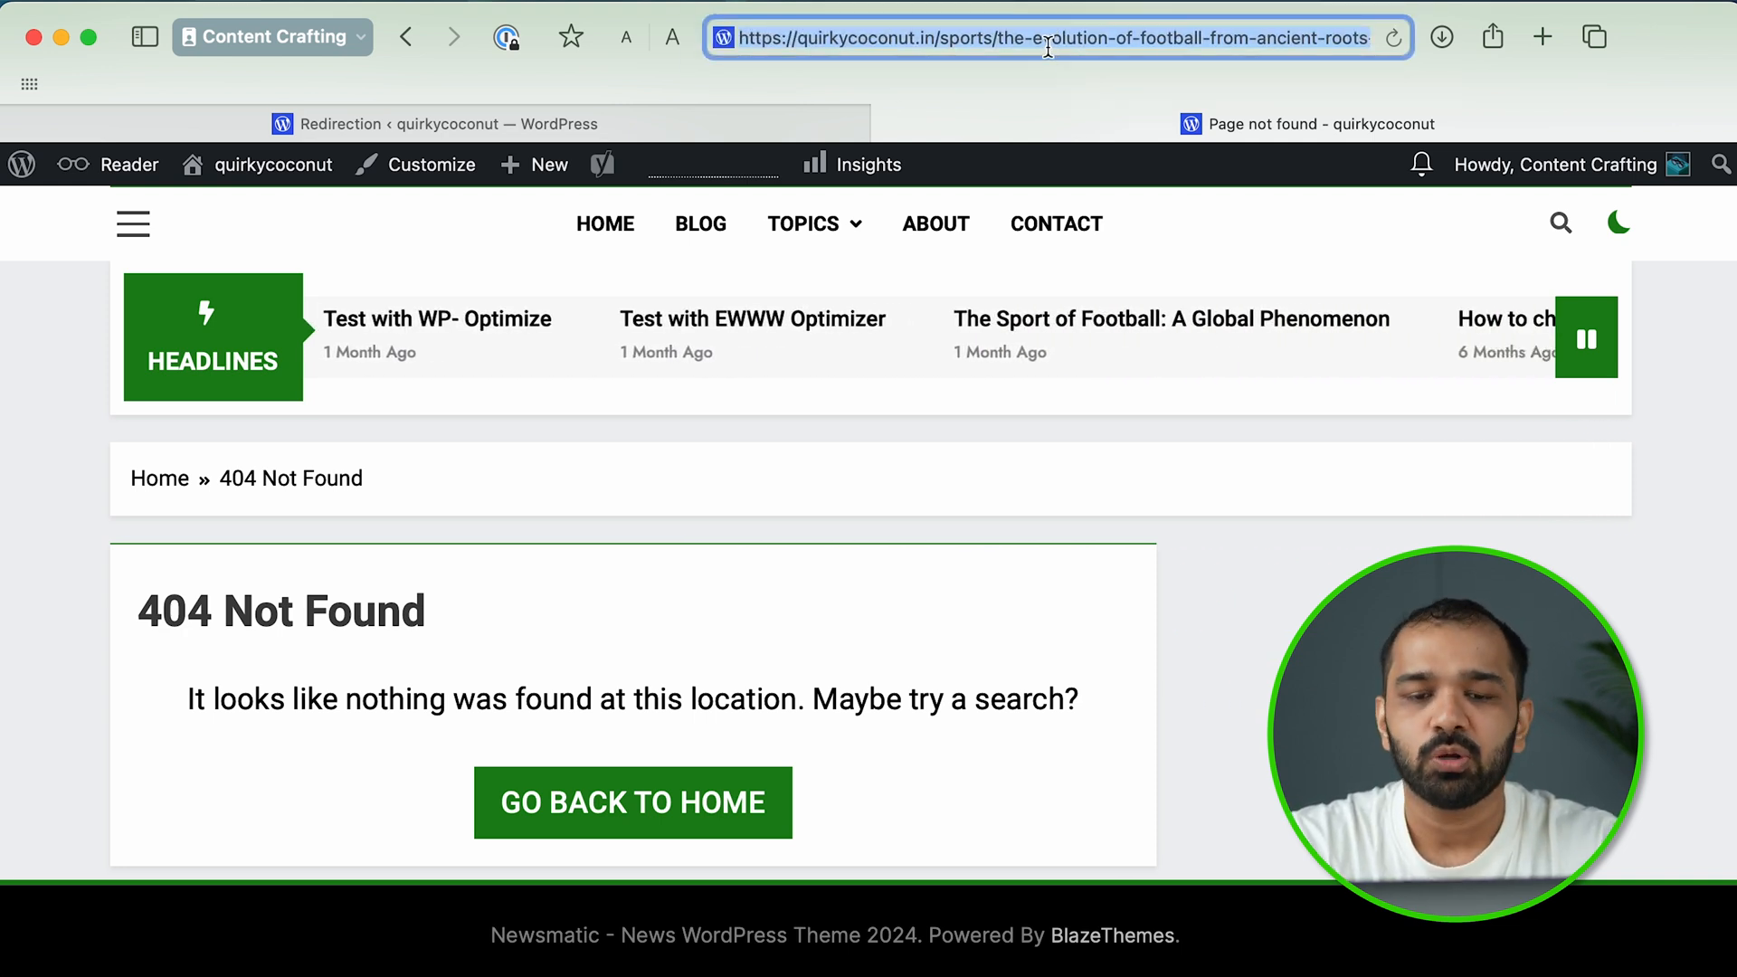
pyautogui.click(315, 116)
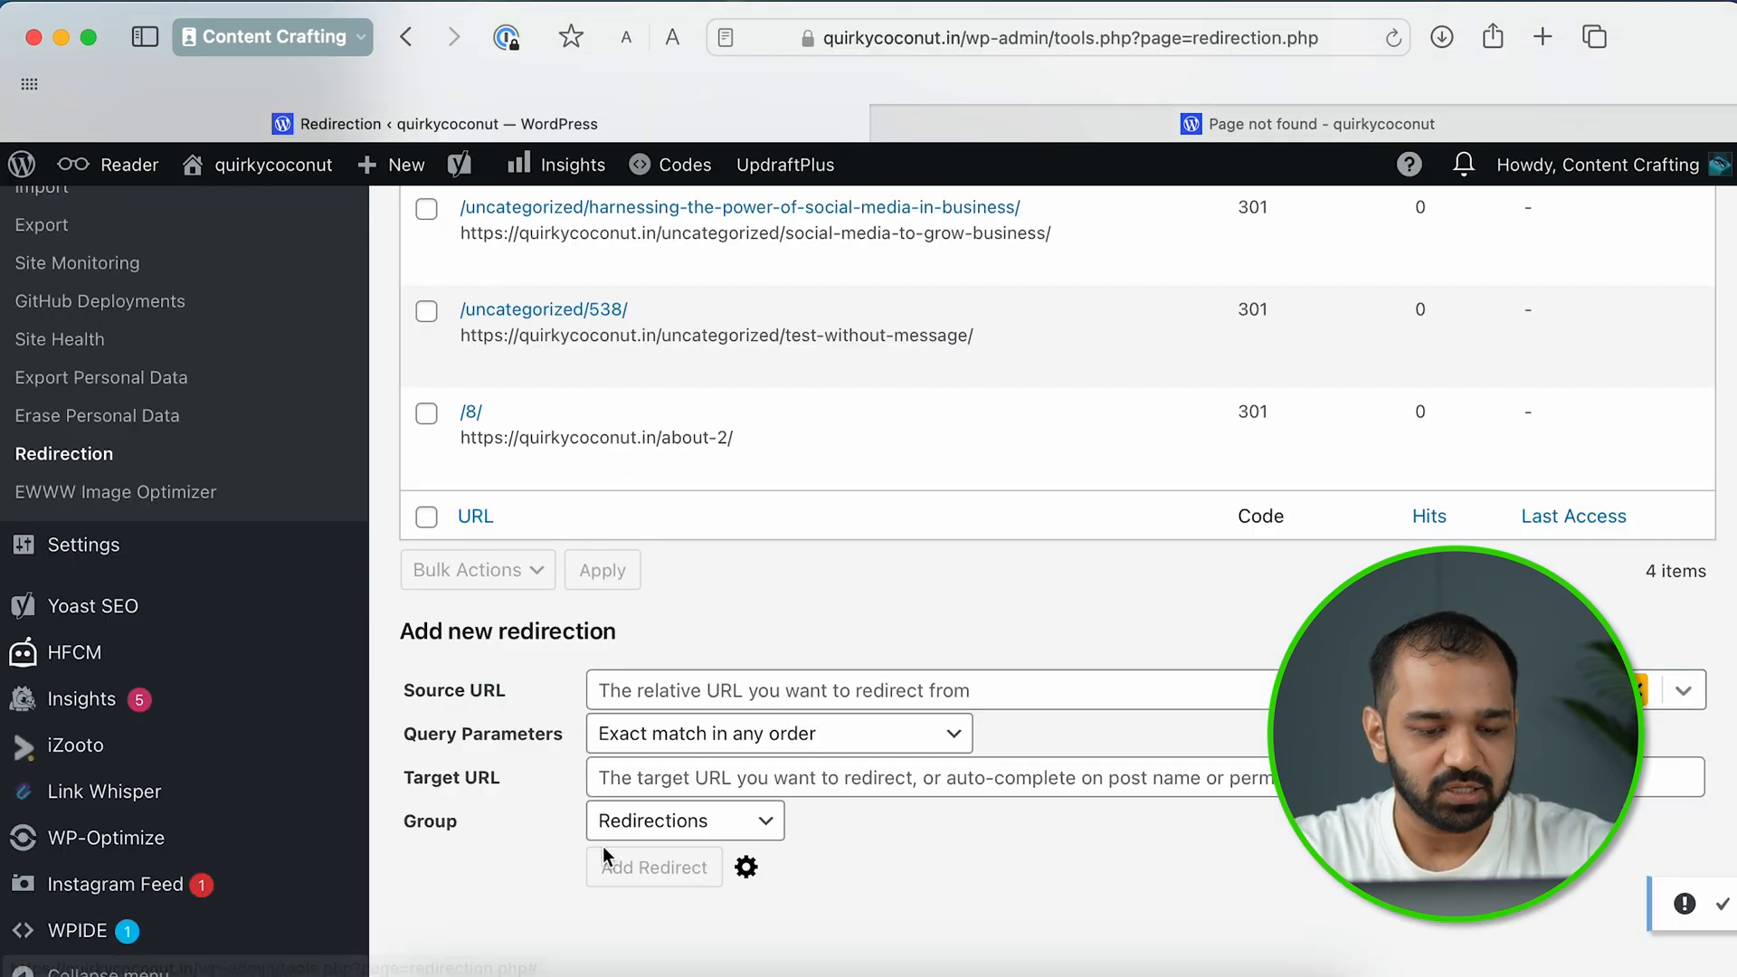
pyautogui.click(654, 699)
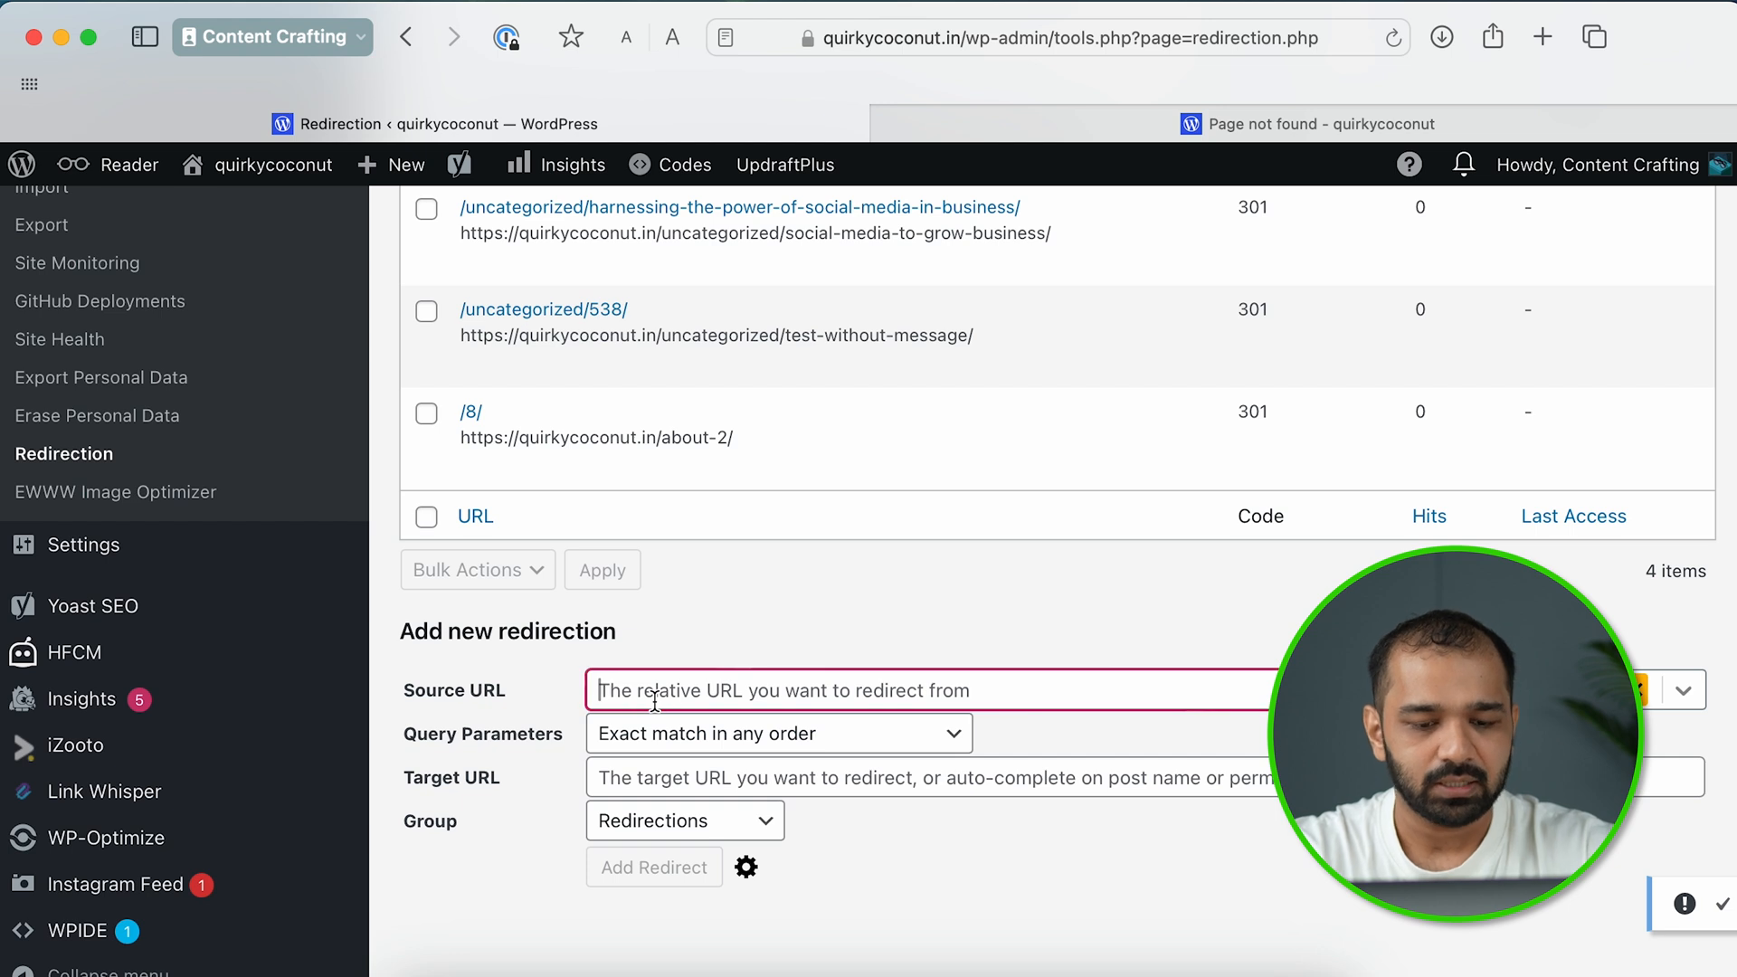
pyautogui.press('super+v')
# Load quirkycoconut.in in a new browser tab and open the post "The Sport of Football: A Global Phenomenon".
pyautogui.click(646, 788)
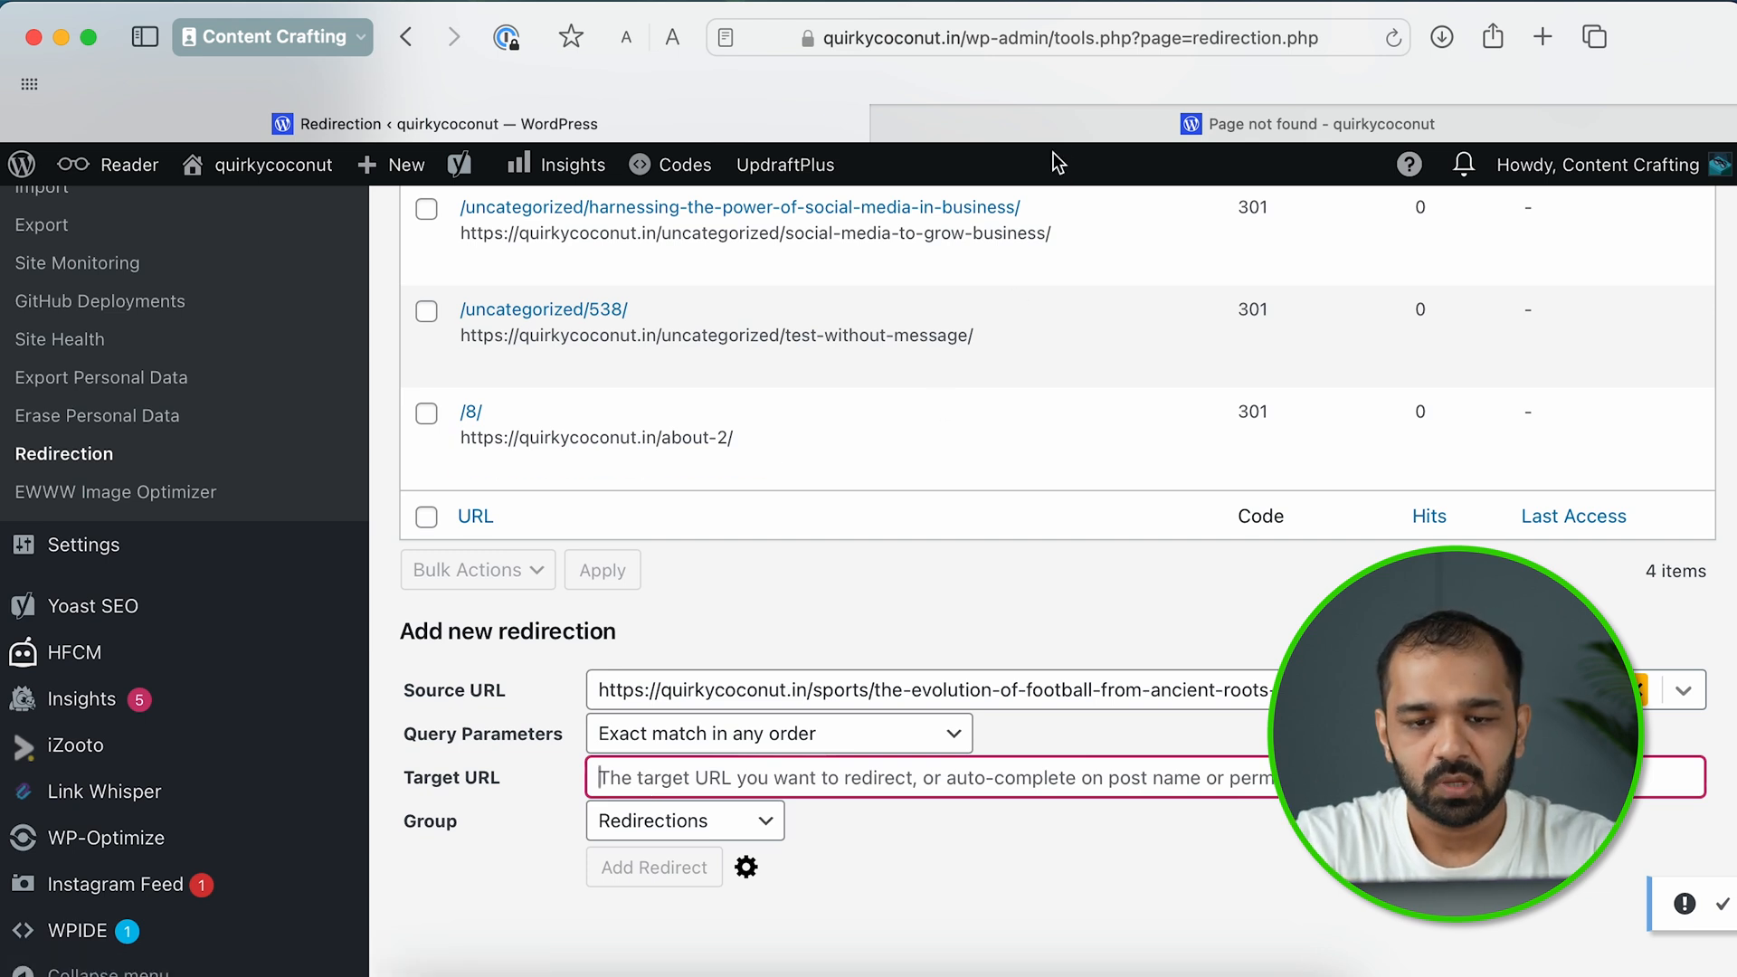
pyautogui.press('super+t')
pyautogui.write('quirkycoconut.in')
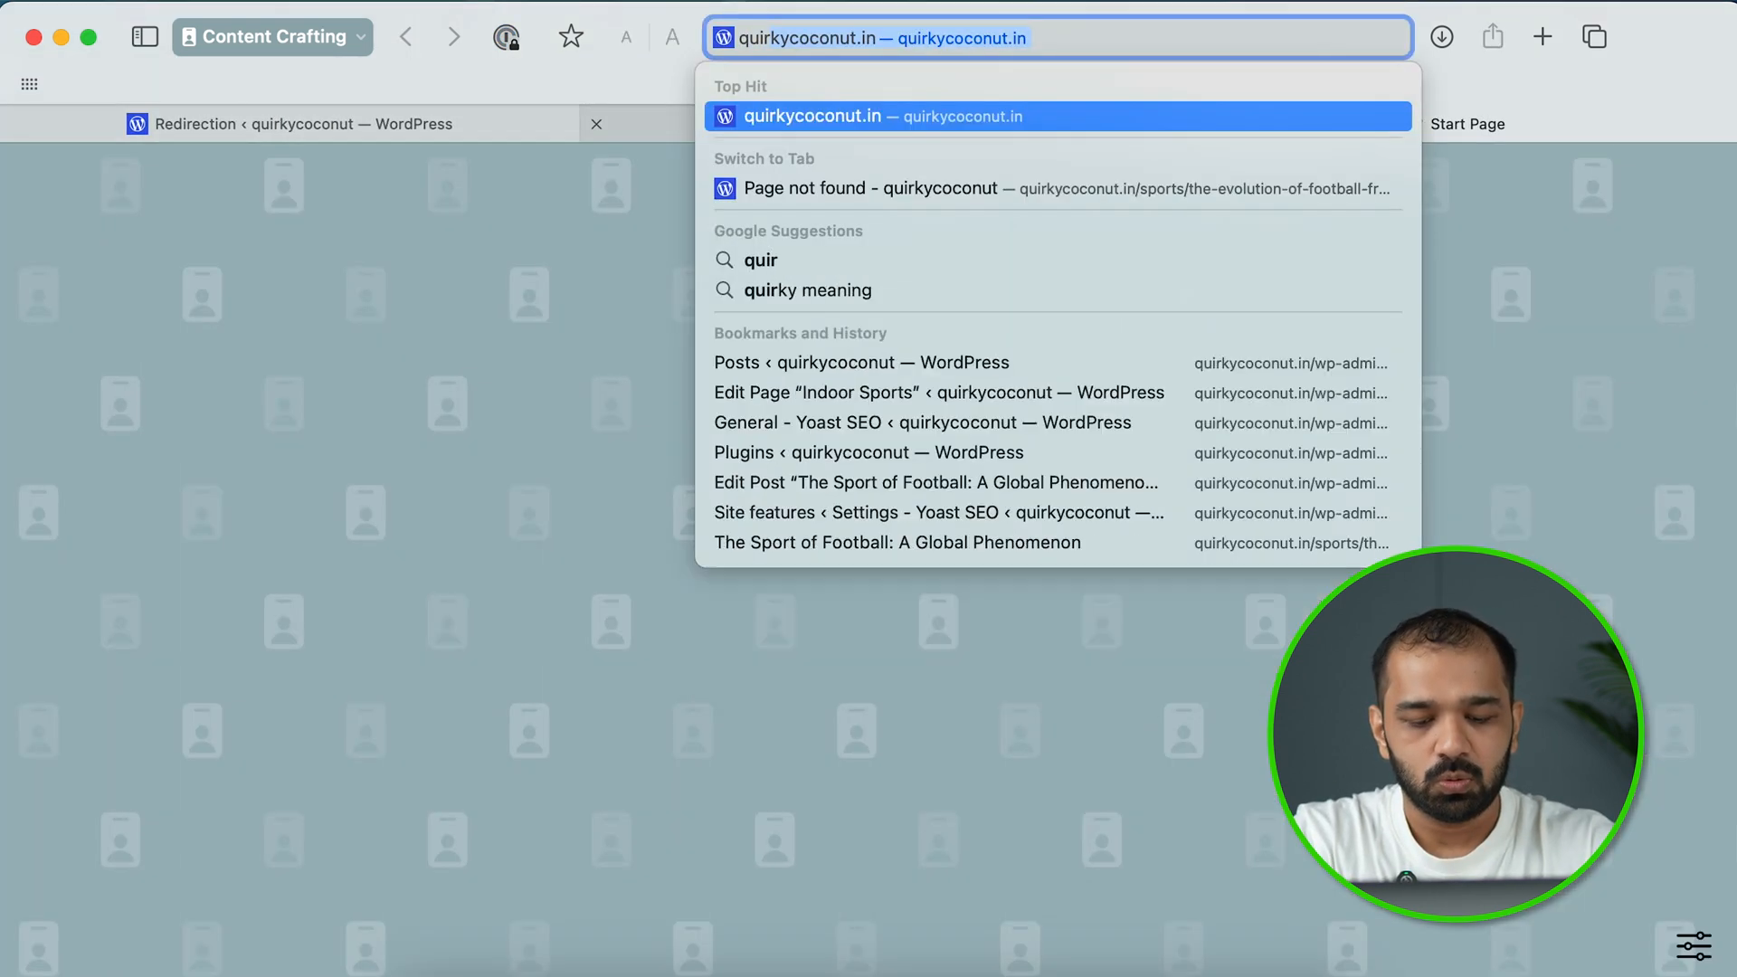
pyautogui.press('Return')
pyautogui.scroll(-15, 962, 619)
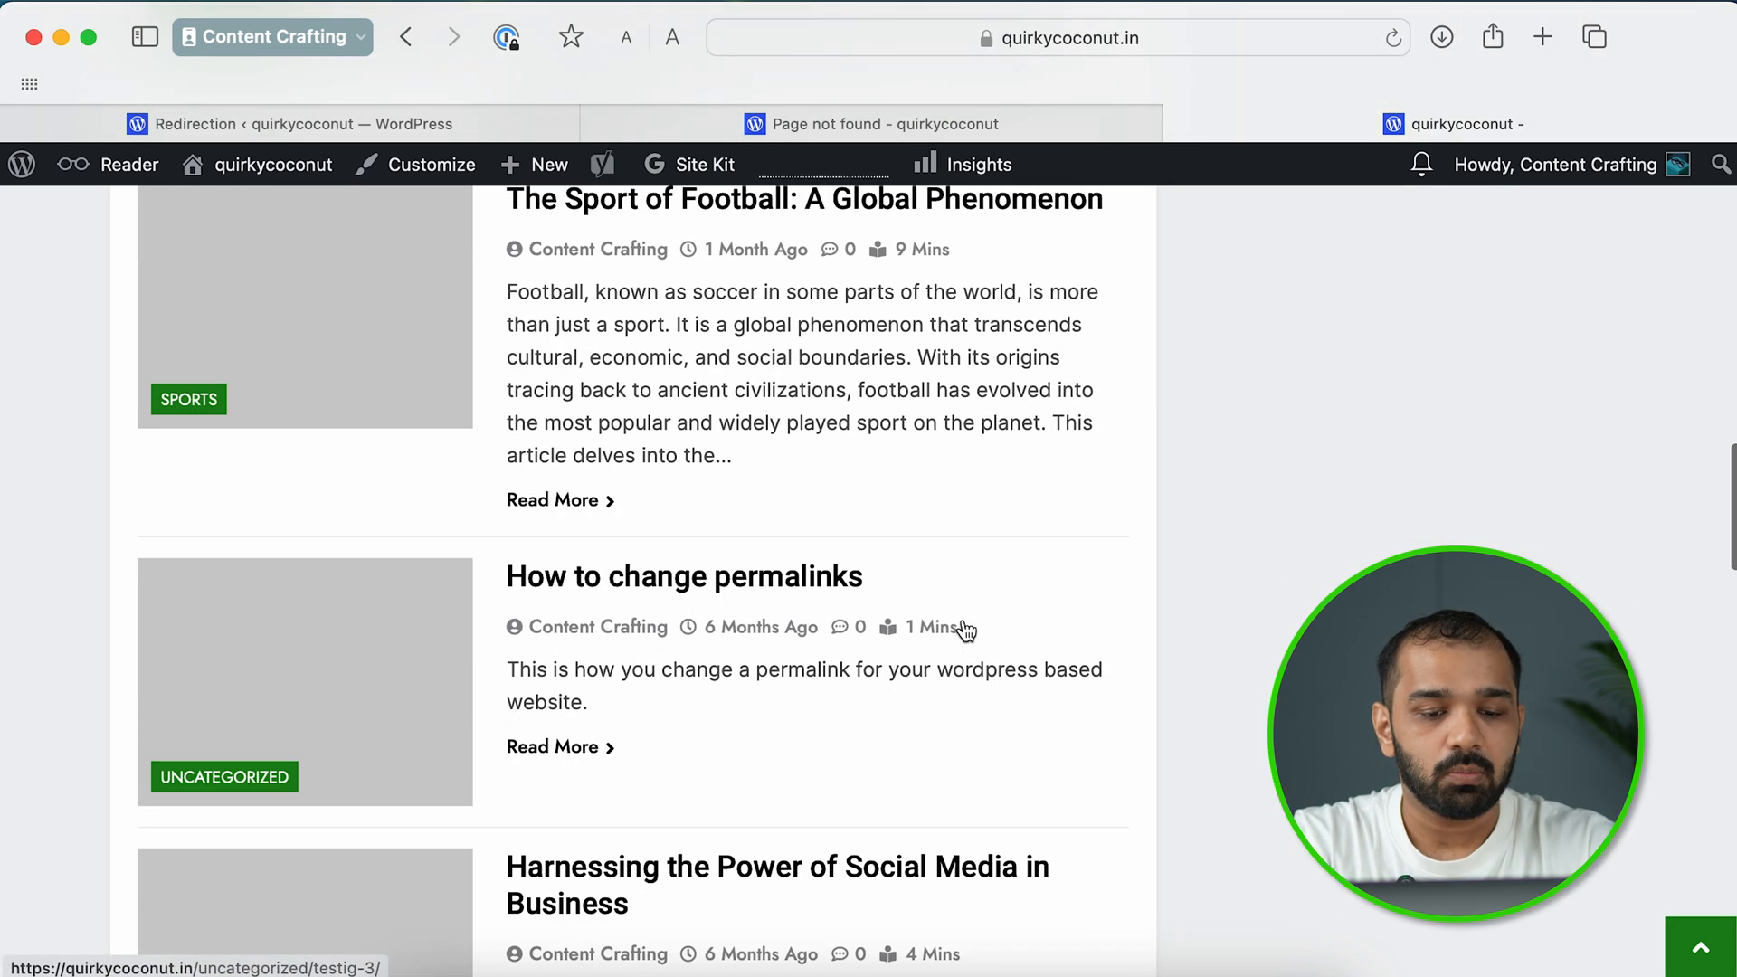
pyautogui.scroll(4, 914, 525)
pyautogui.click(861, 425)
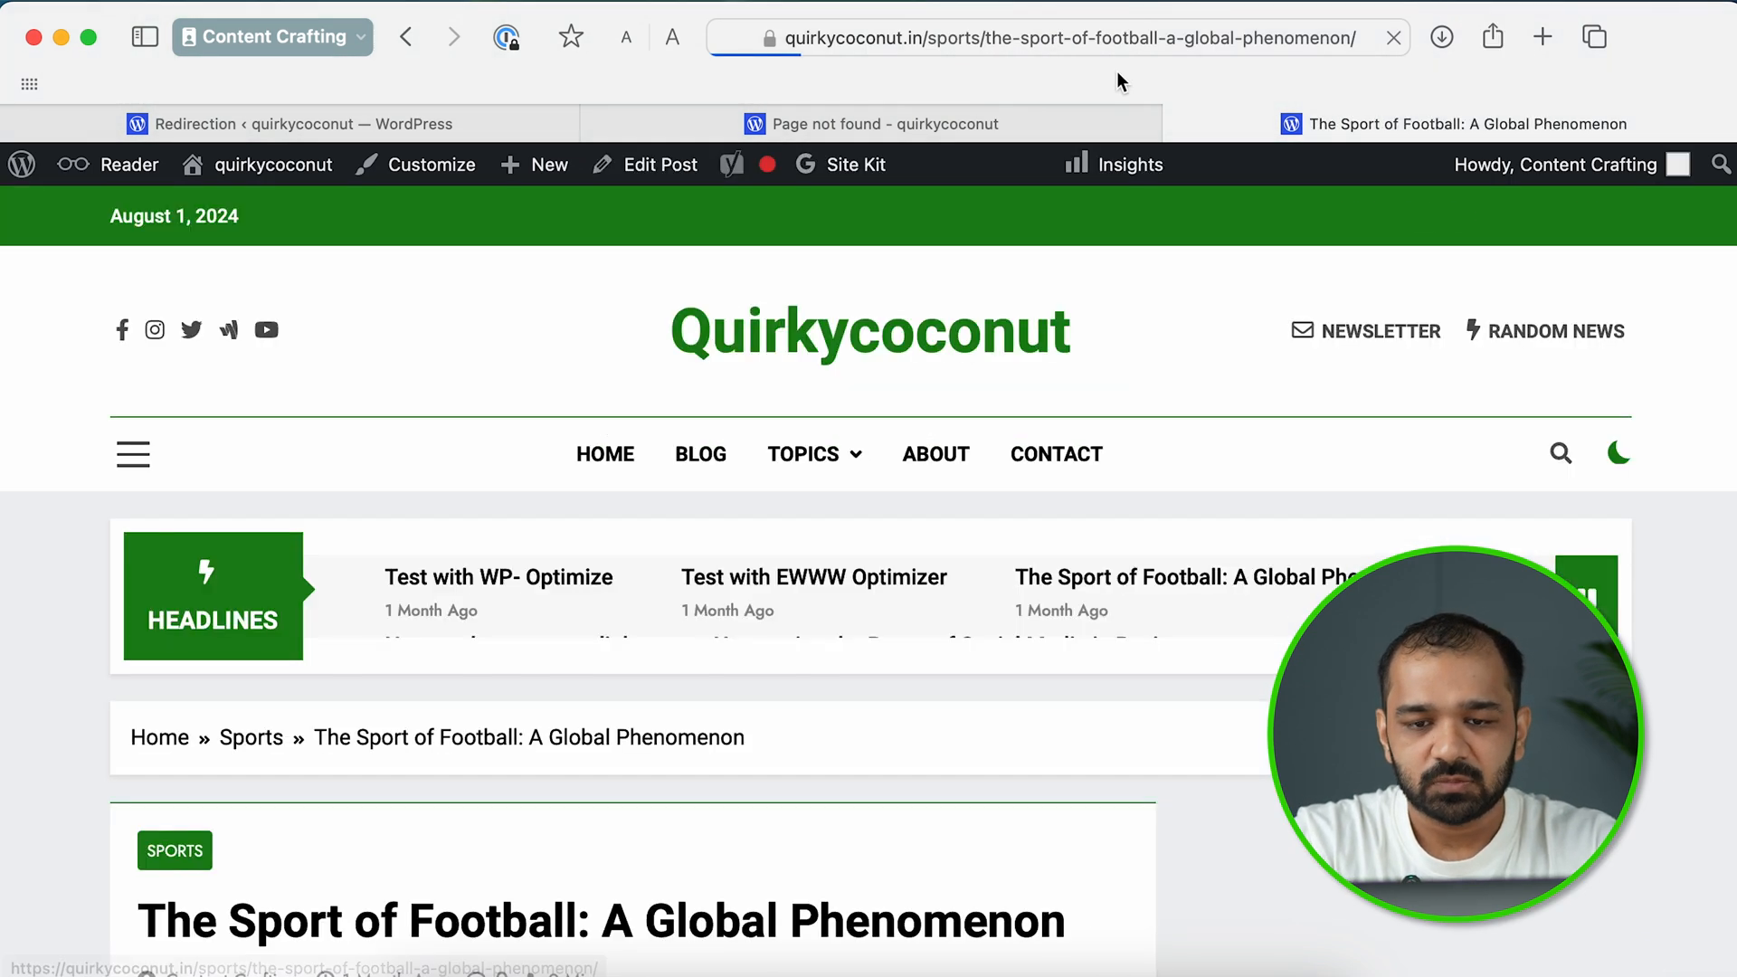
# Copy the full address of the "The Sport of Football: A Global Phenomenon" post and enter it as the new redirection's Target URL.
pyautogui.click(1085, 24)
pyautogui.press('super+c')
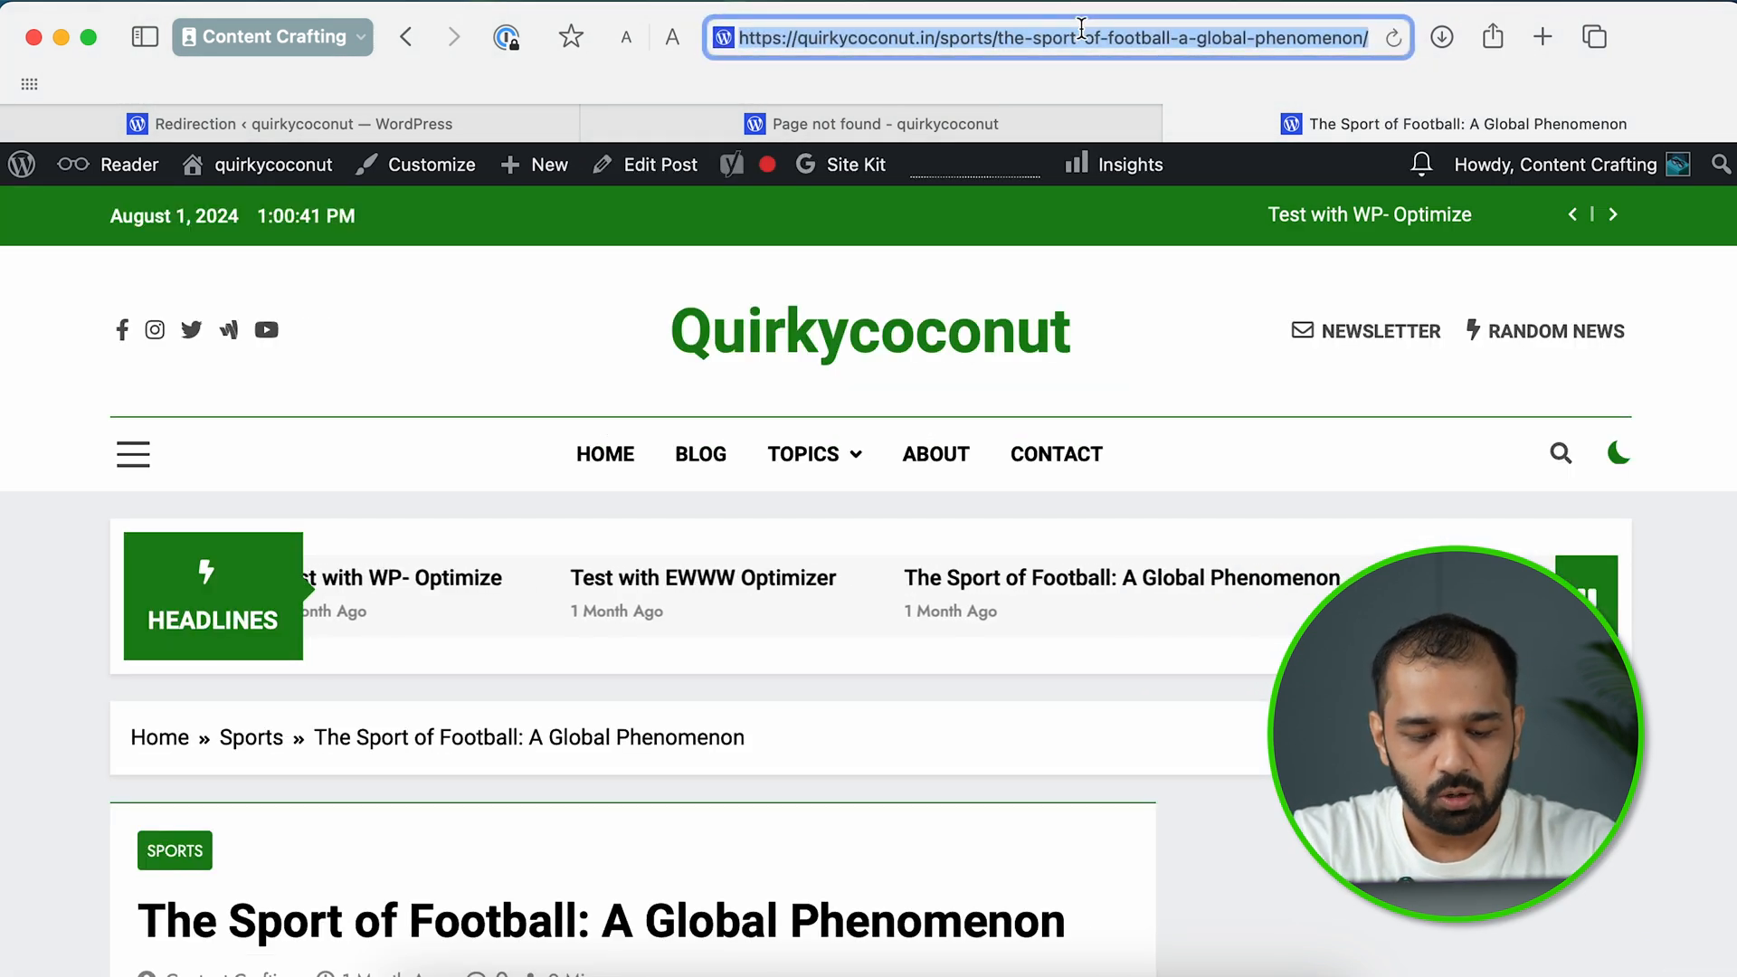
pyautogui.hotkey('ctrl', 'Tab')
pyautogui.press('super+v')
pyautogui.click(921, 896)
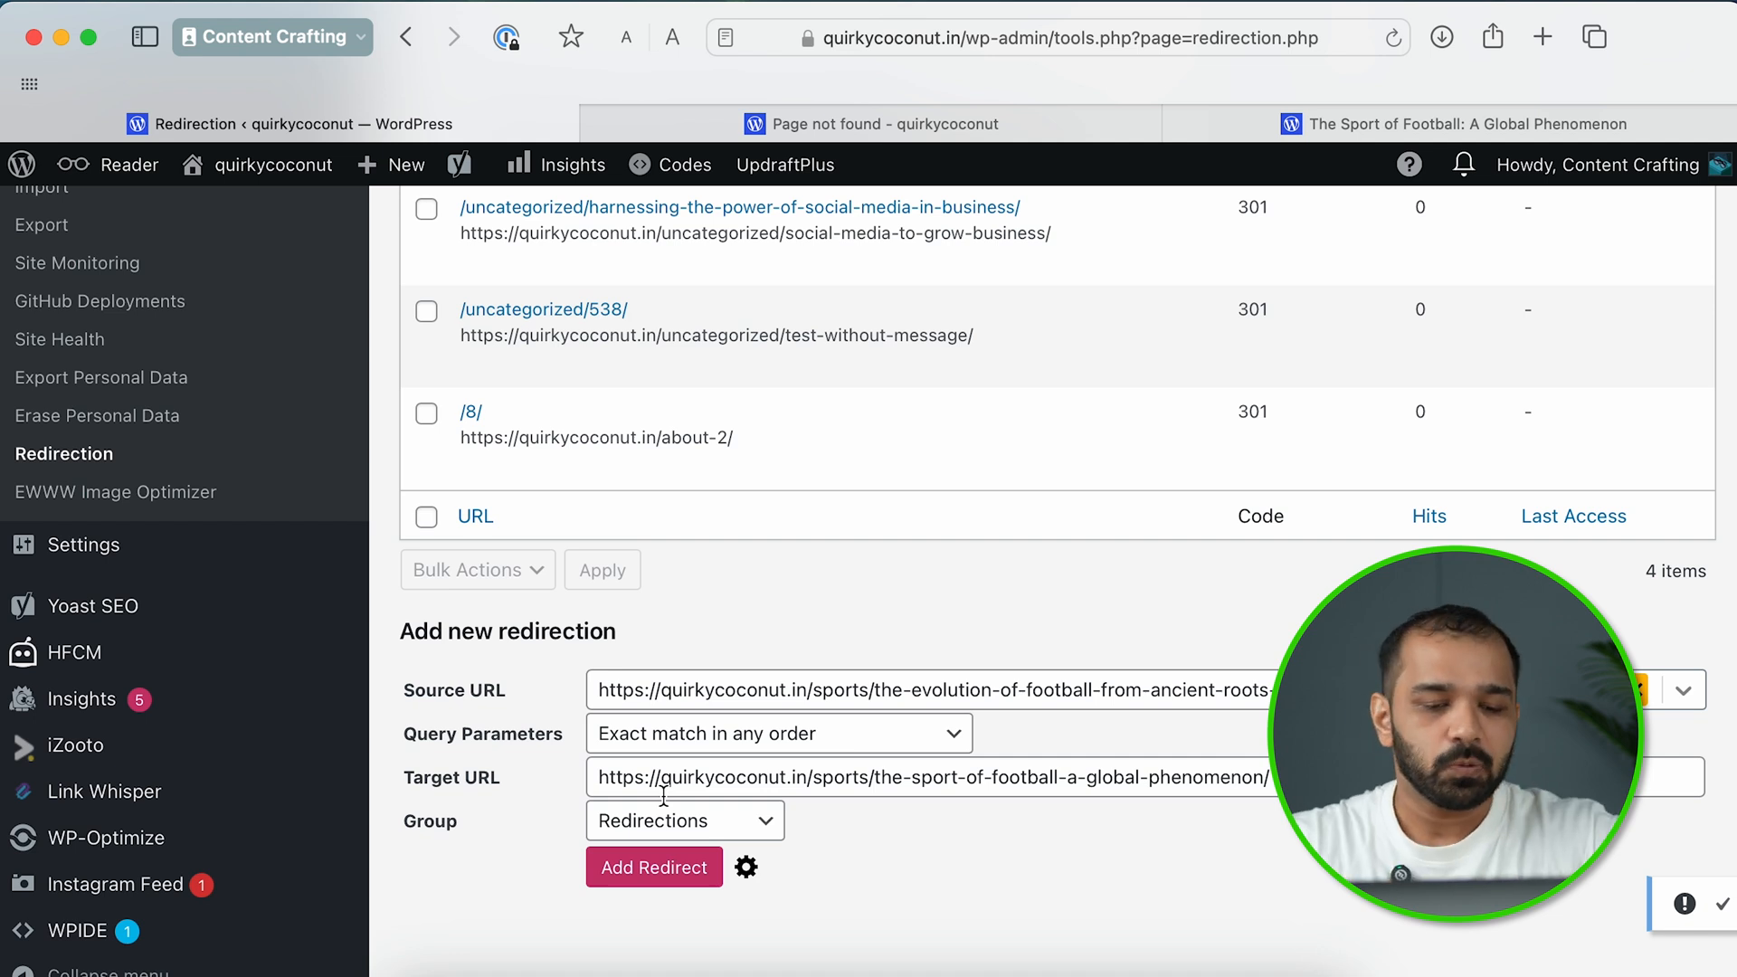
# Add the redirect with query parameters kept at "Exact match in any order" and the group kept at Redirections.
pyautogui.click(782, 756)
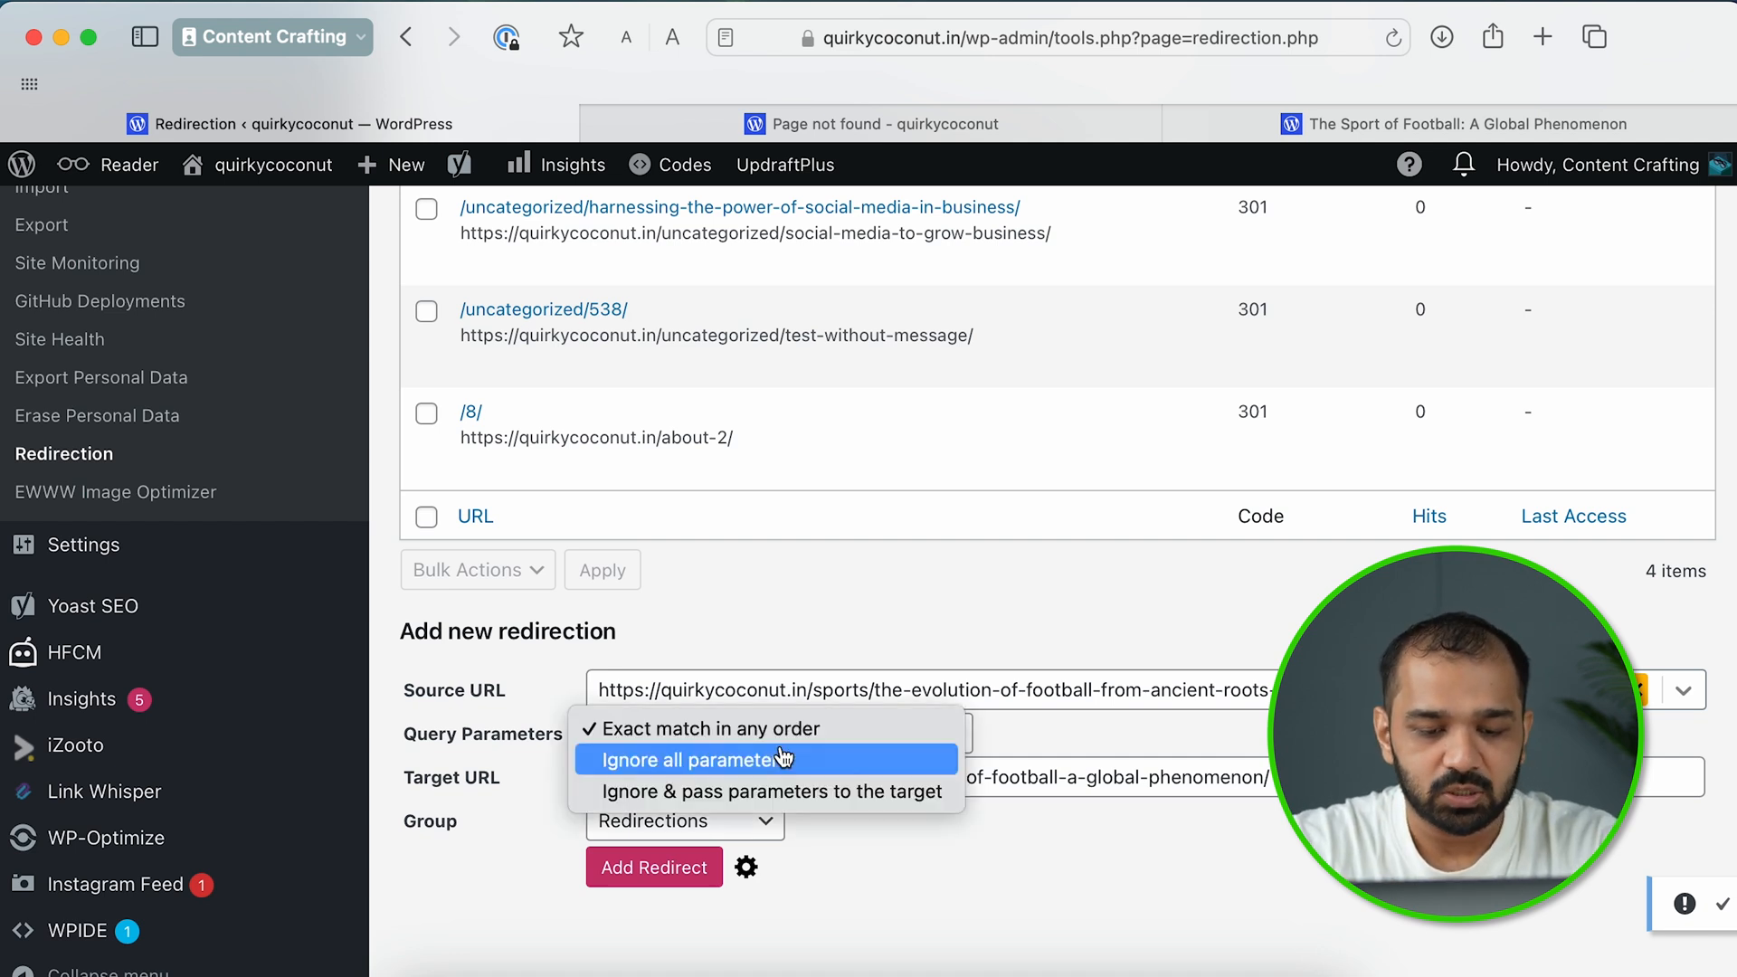
pyautogui.click(932, 747)
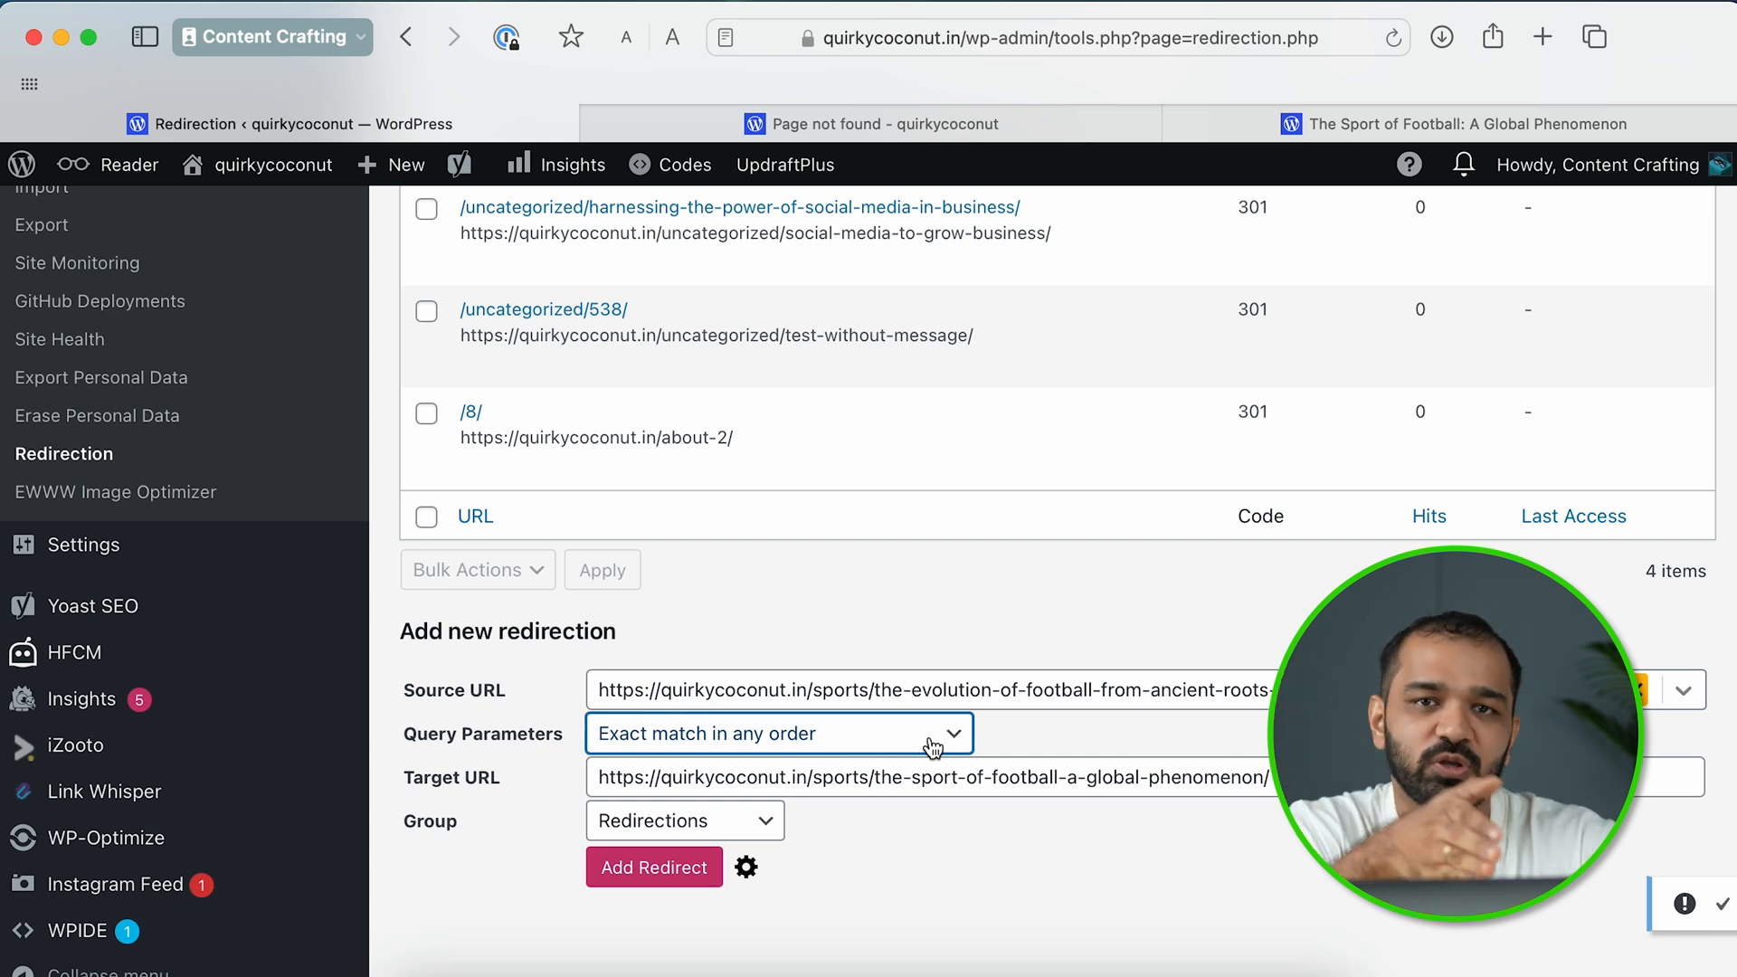
pyautogui.click(685, 820)
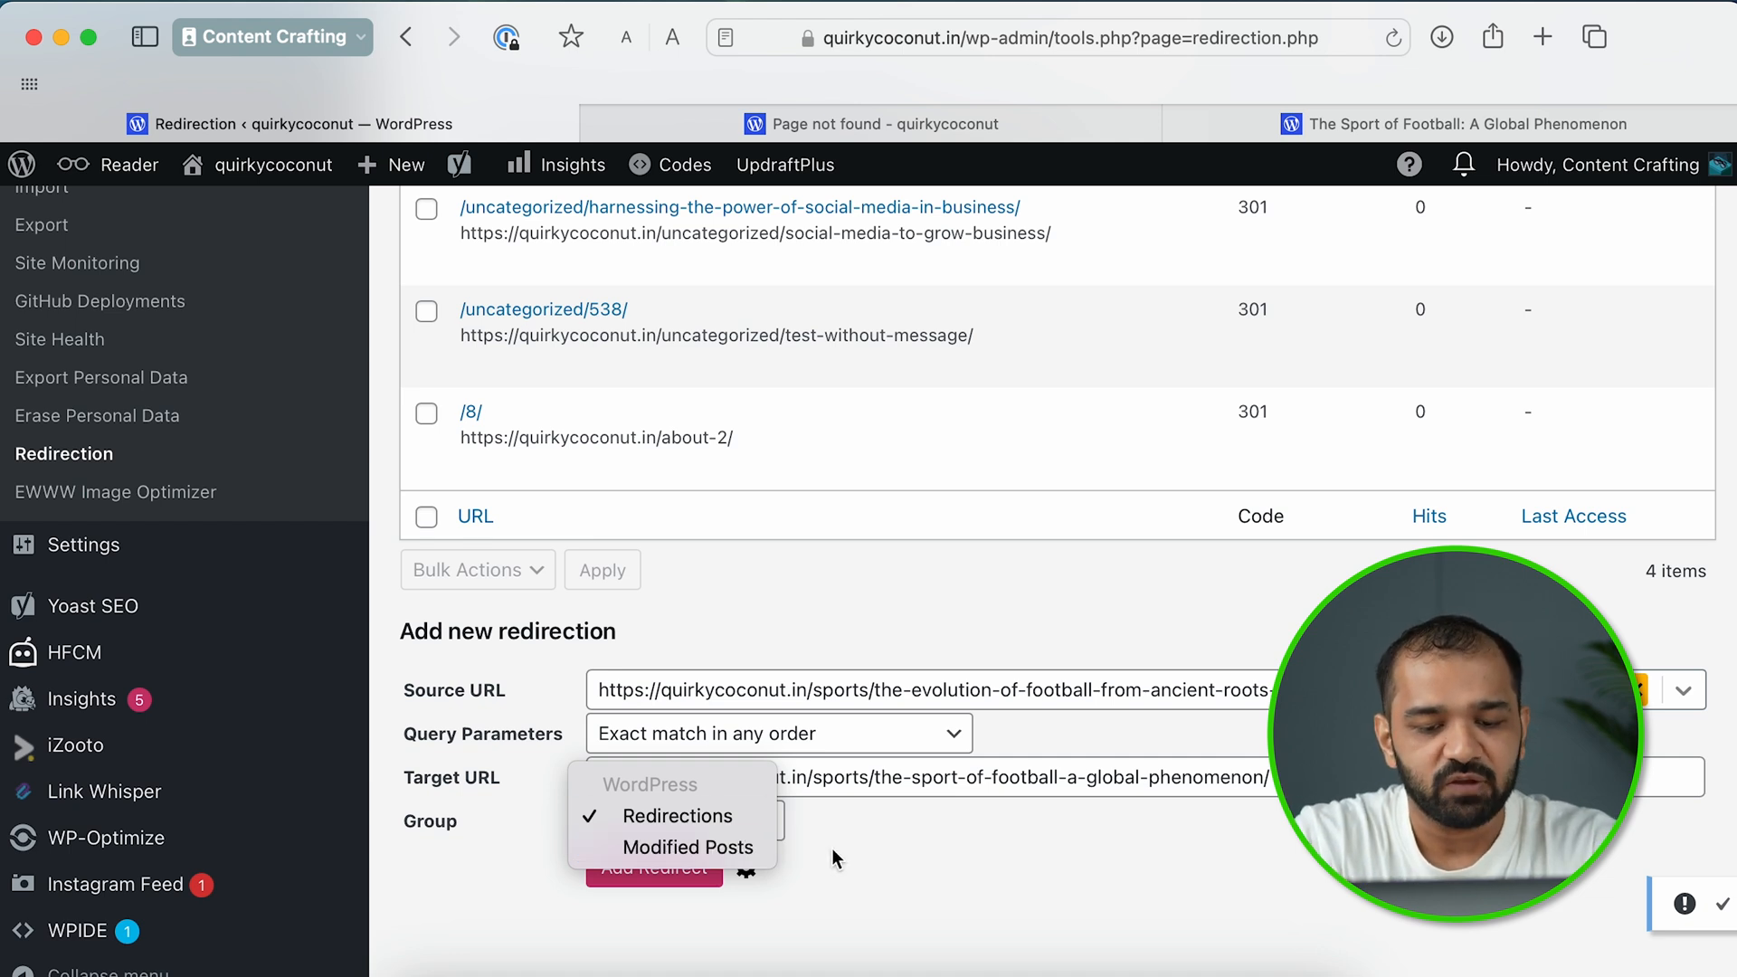
pyautogui.click(867, 830)
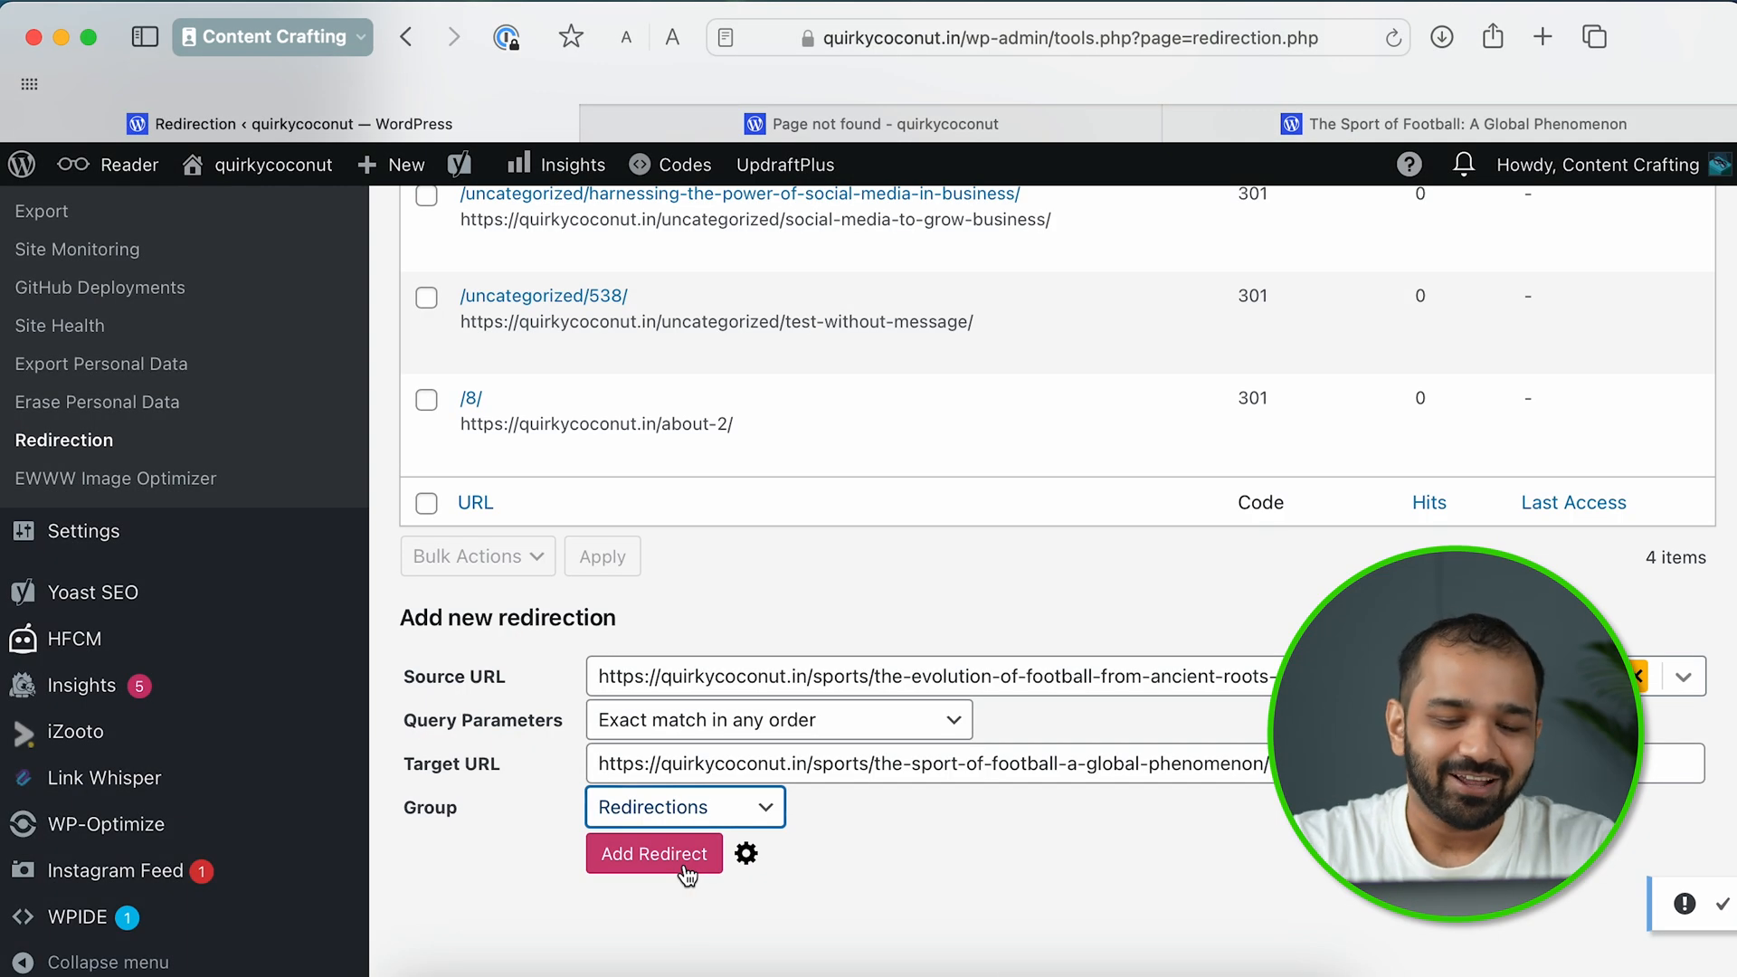
pyautogui.click(665, 864)
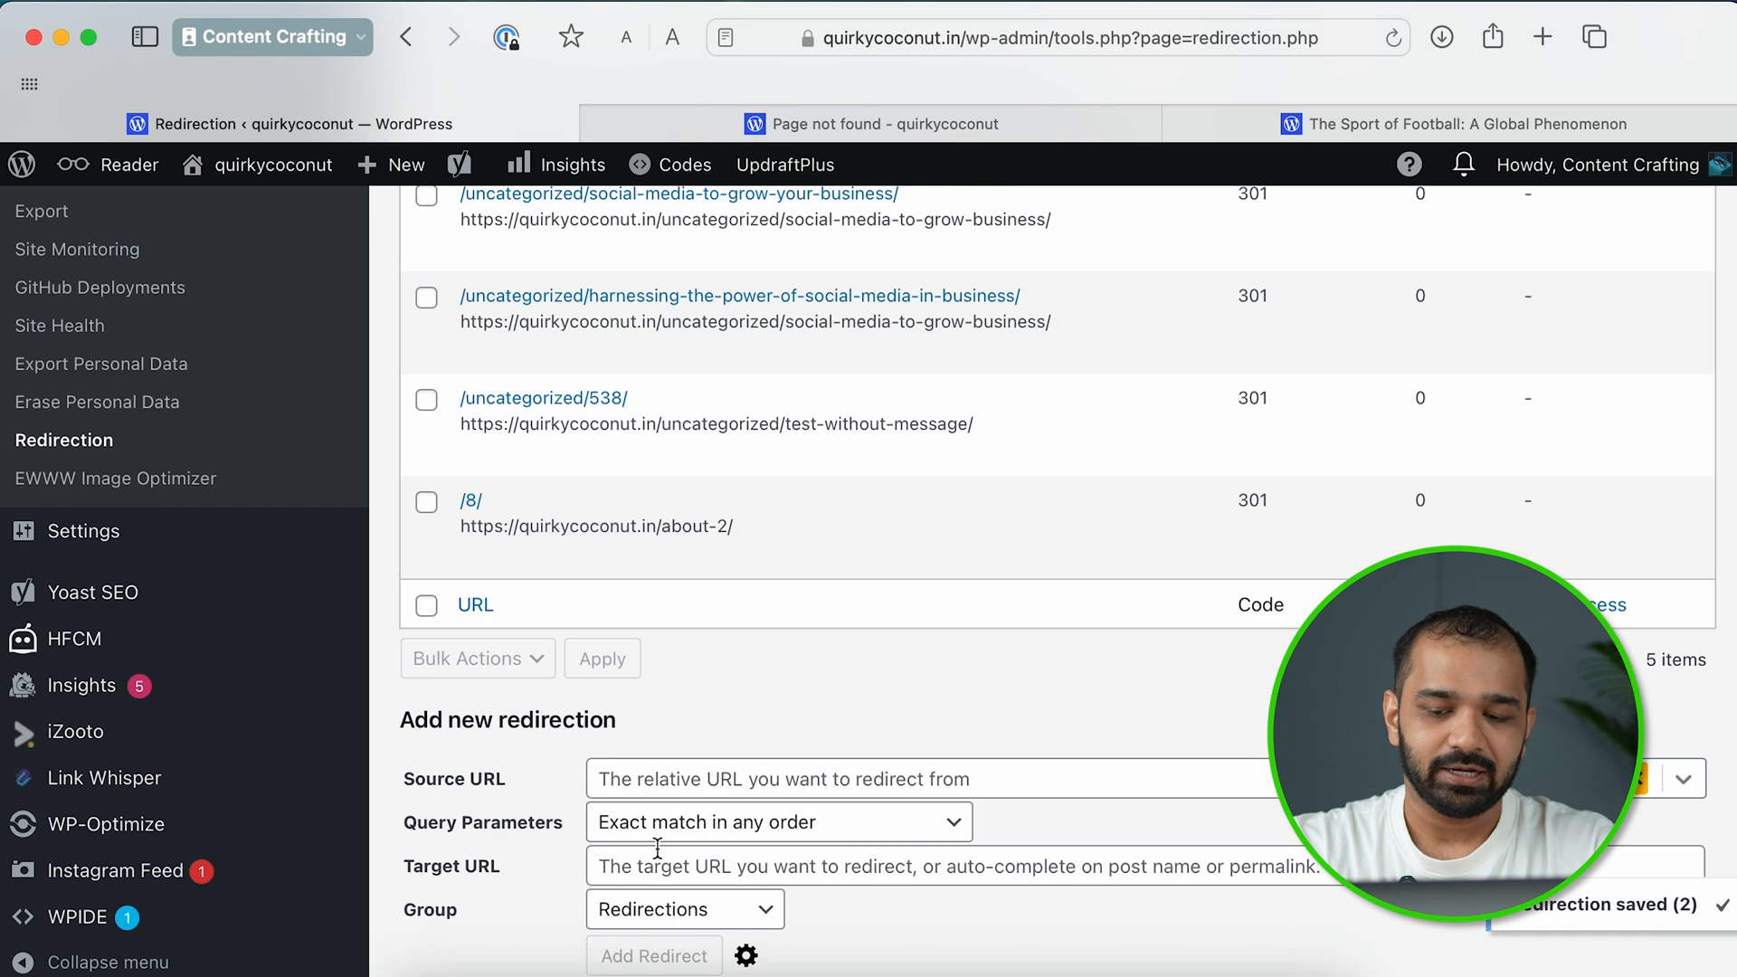
# Check the Redirects list for the new football redirect and its target address.
pyautogui.scroll(-2, 656, 848)
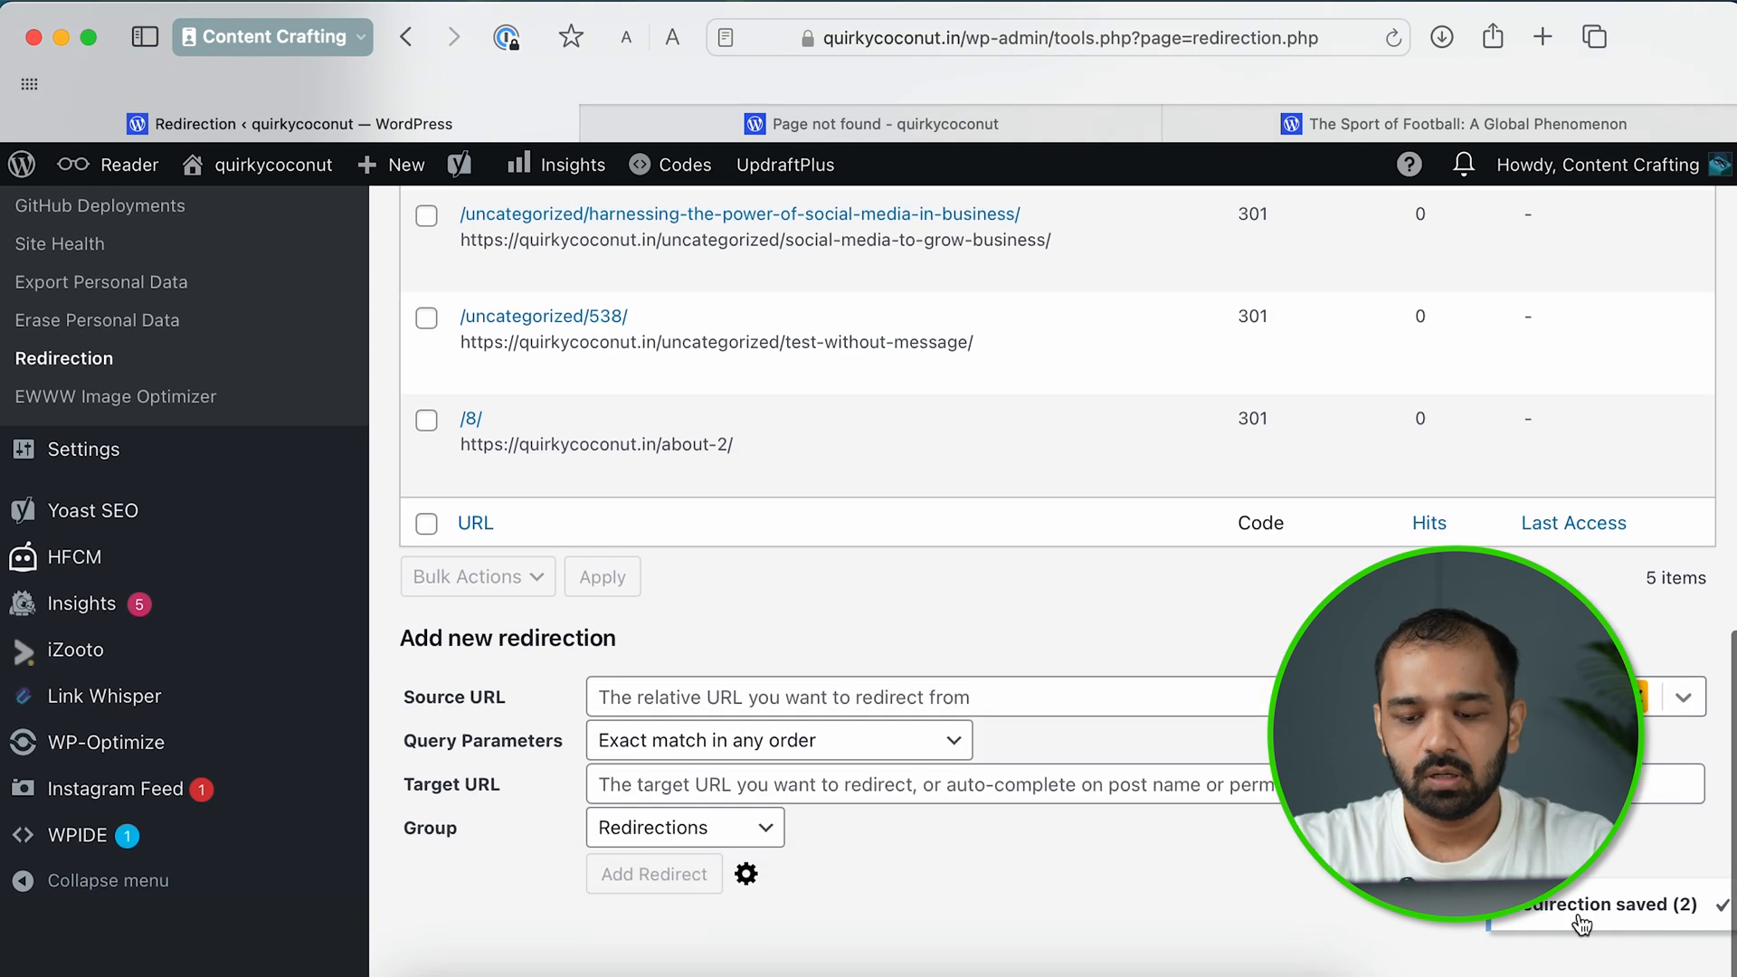
pyautogui.scroll(10, 1575, 926)
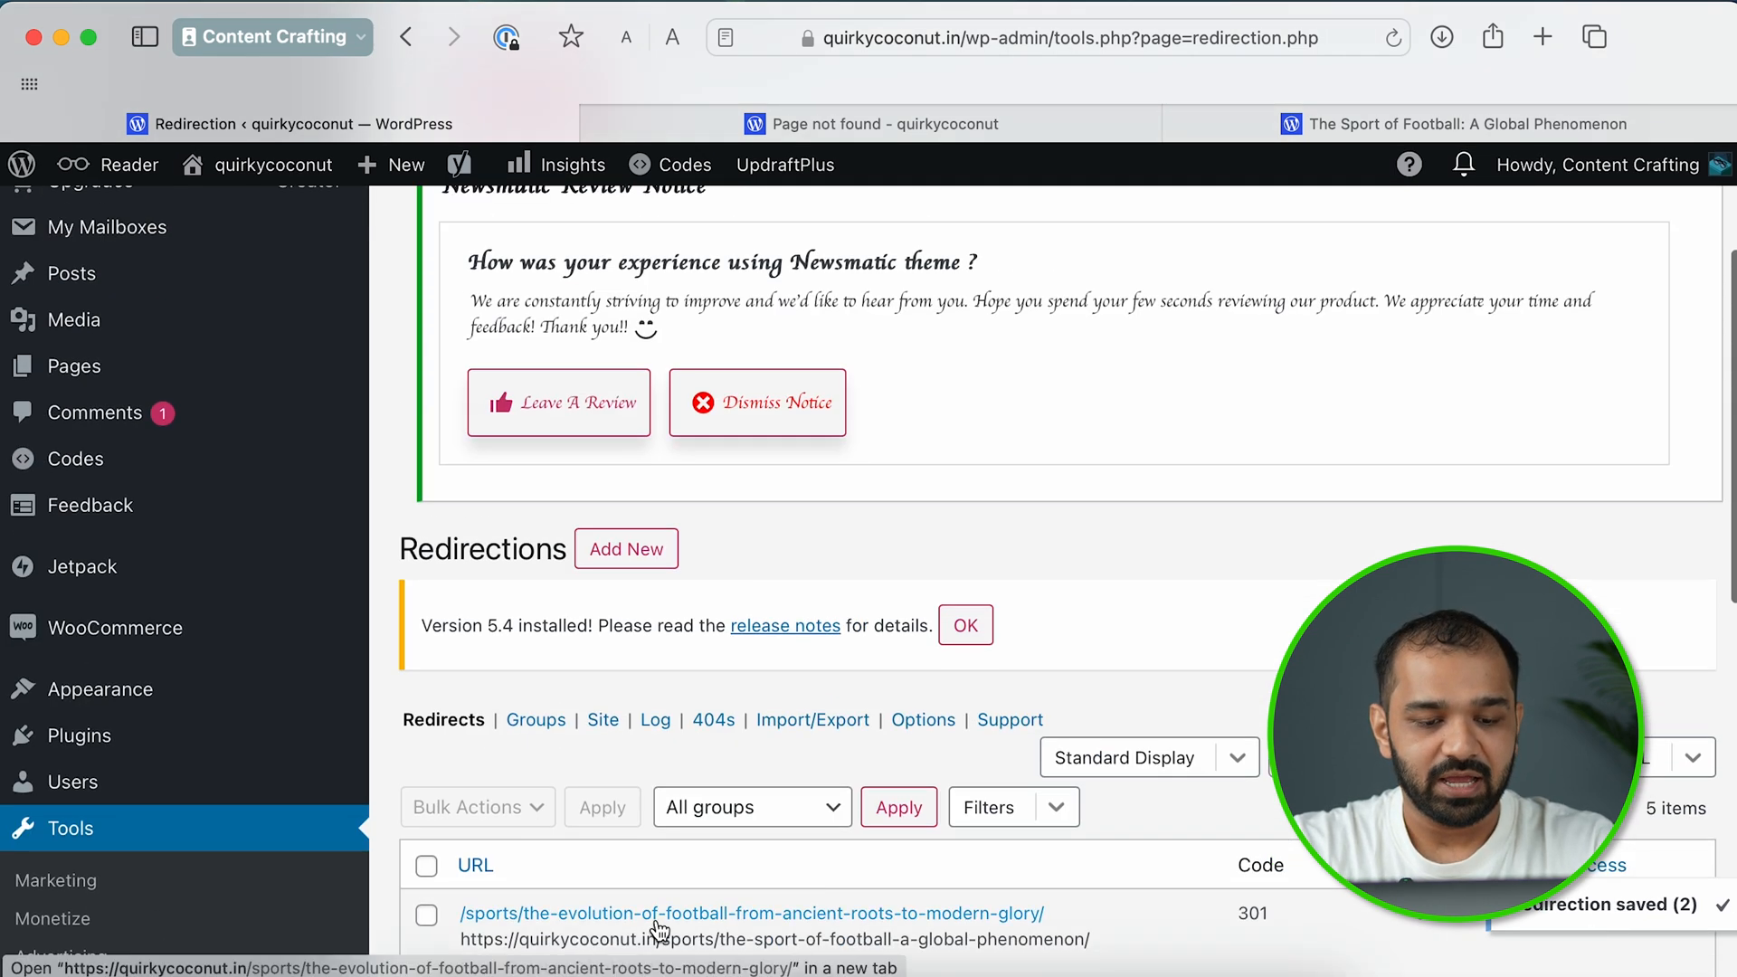
pyautogui.scroll(-3, 601, 636)
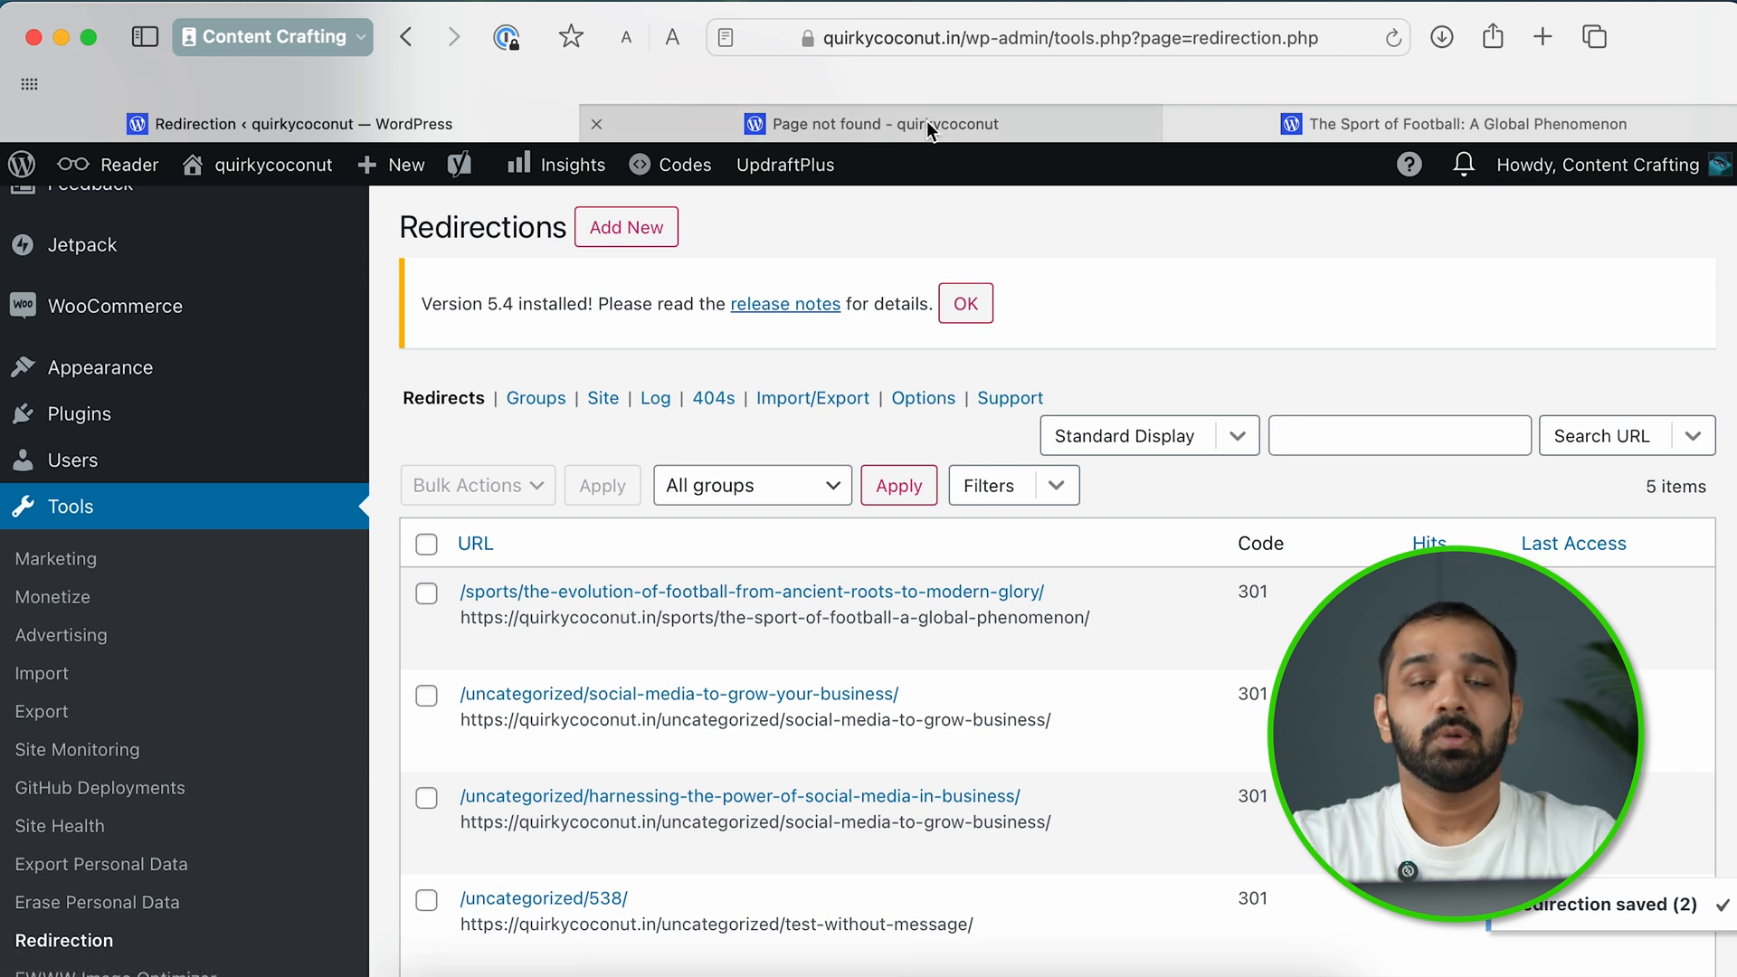
# Test the redirect by reloading the old football evolution address in the 404 page's tab, and look through the page that loads.
pyautogui.moveTo(927, 121)
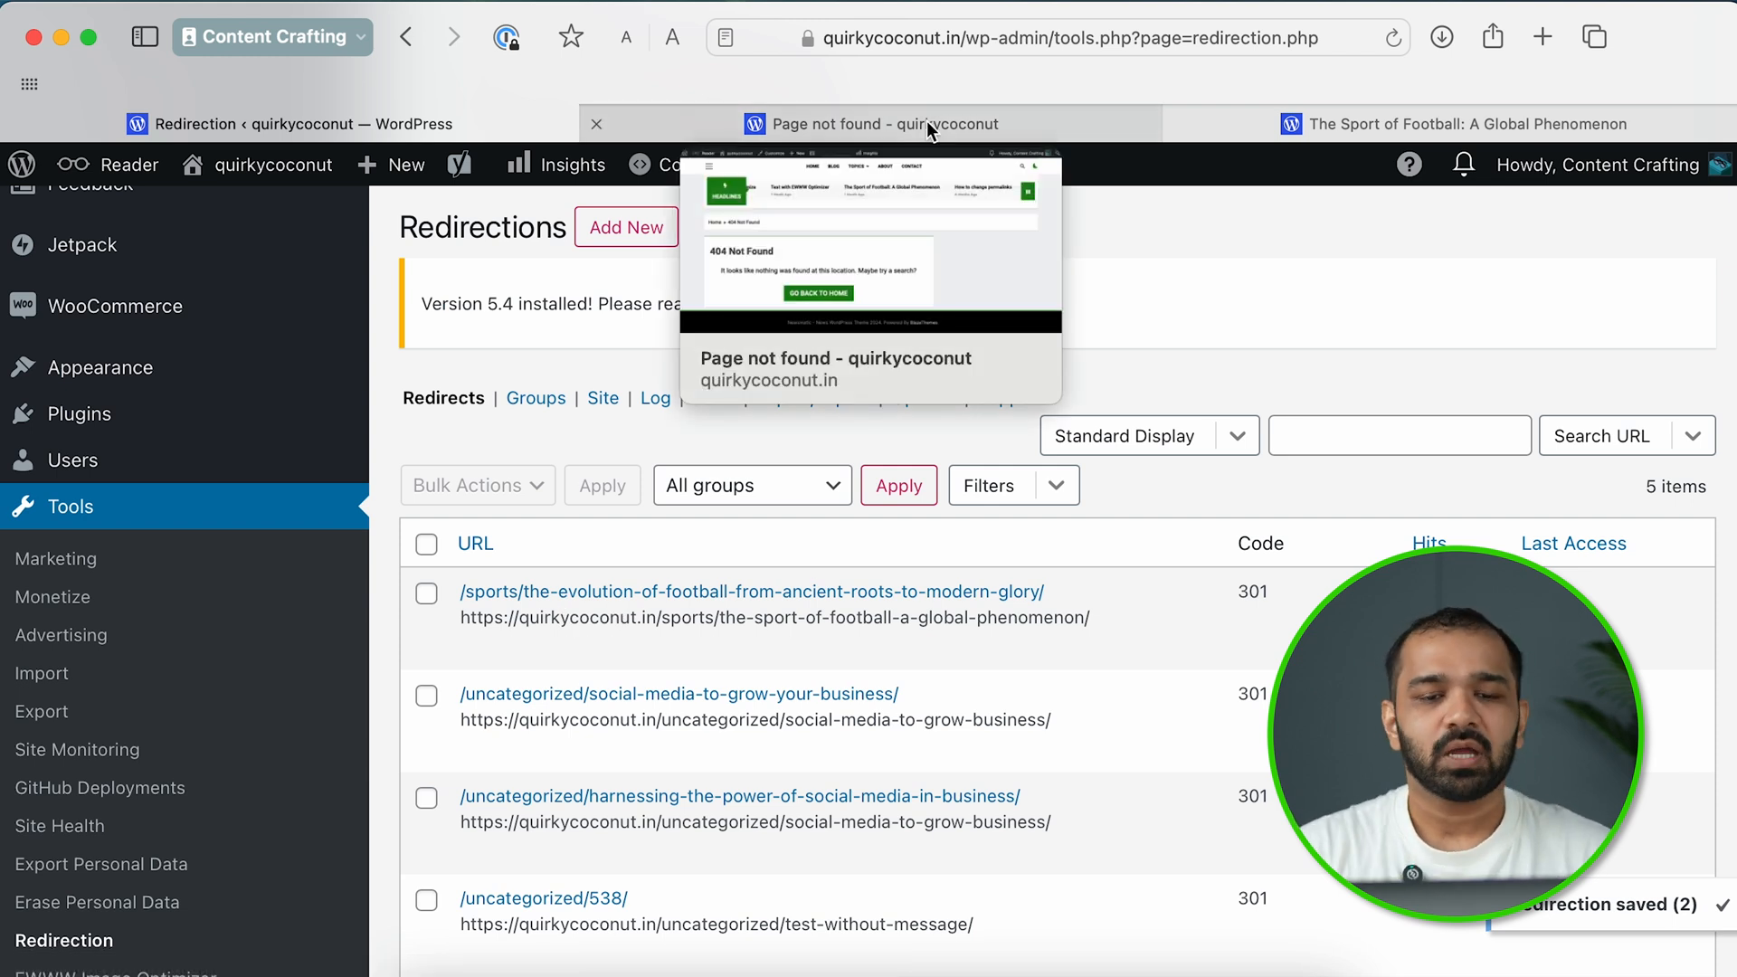
pyautogui.click(926, 121)
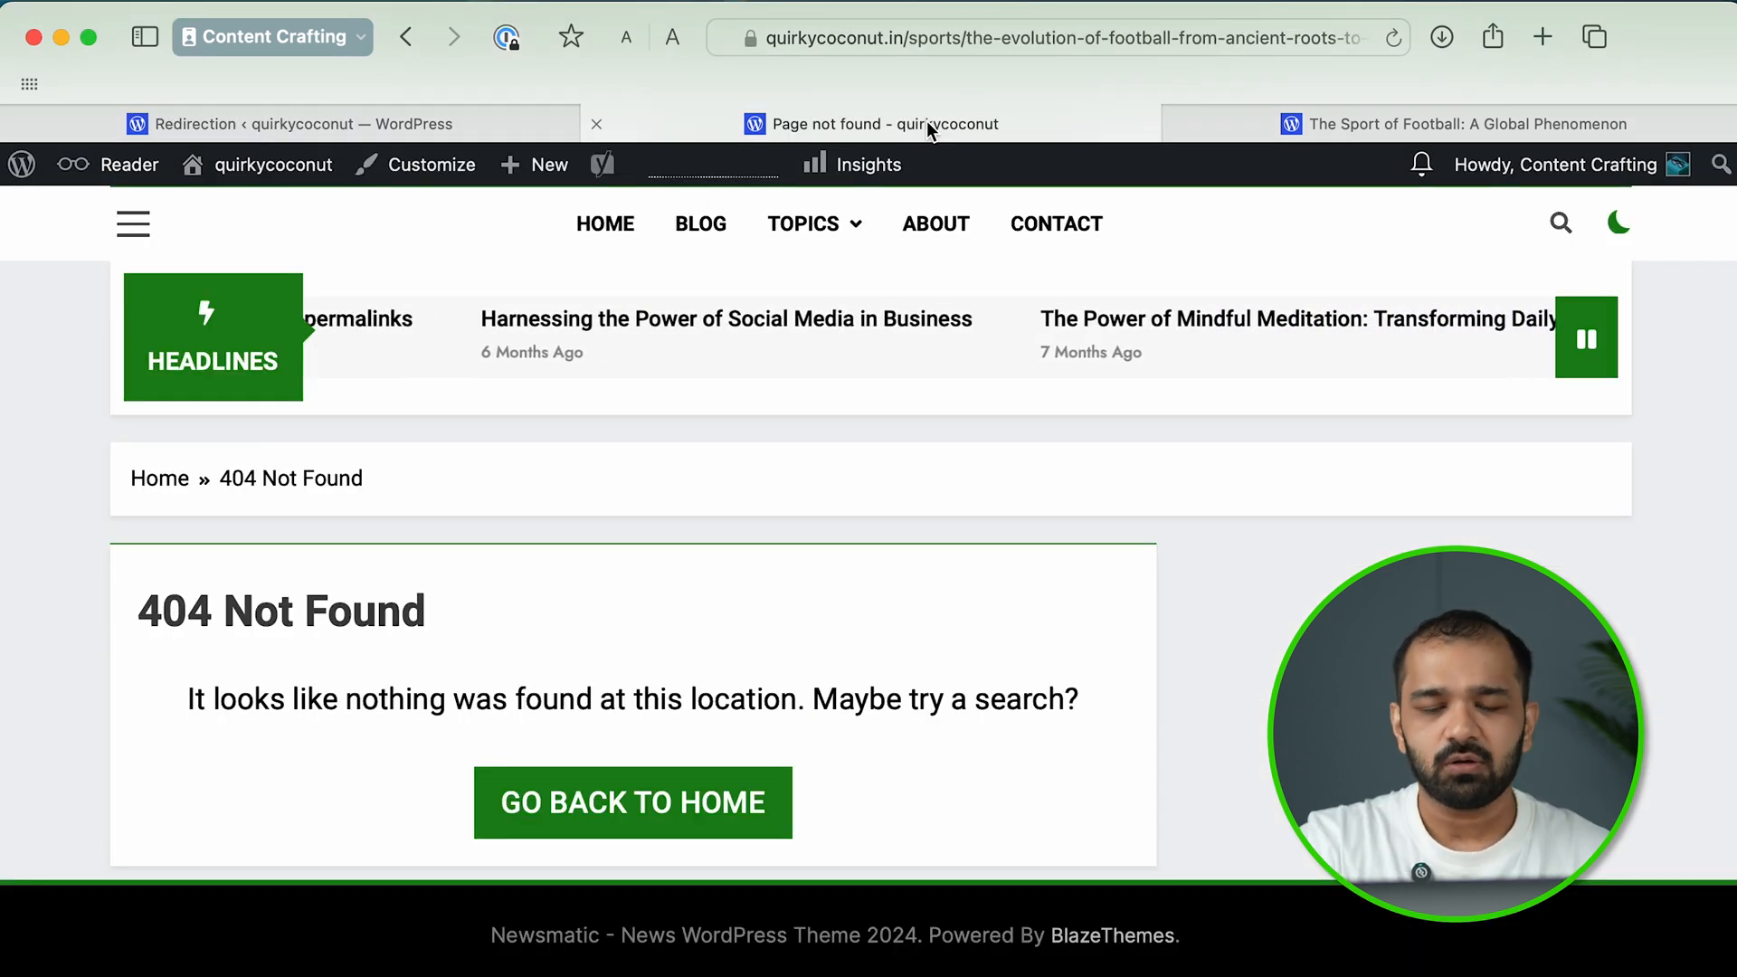
pyautogui.click(1153, 52)
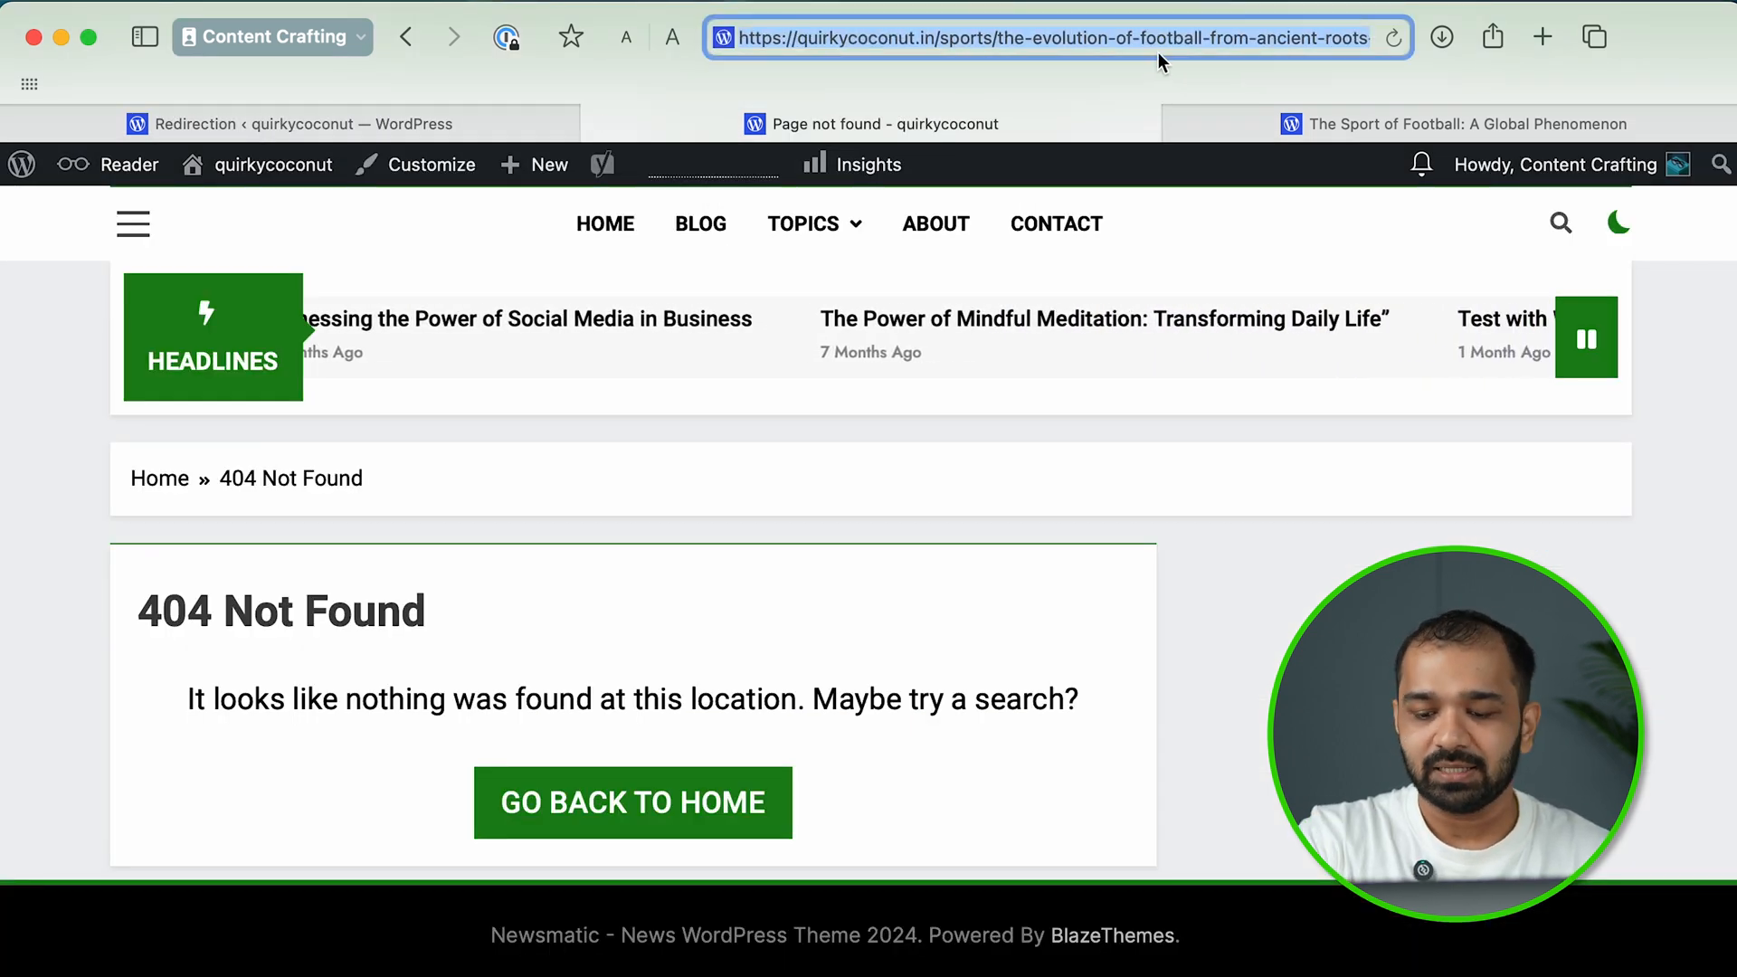
pyautogui.press('Return')
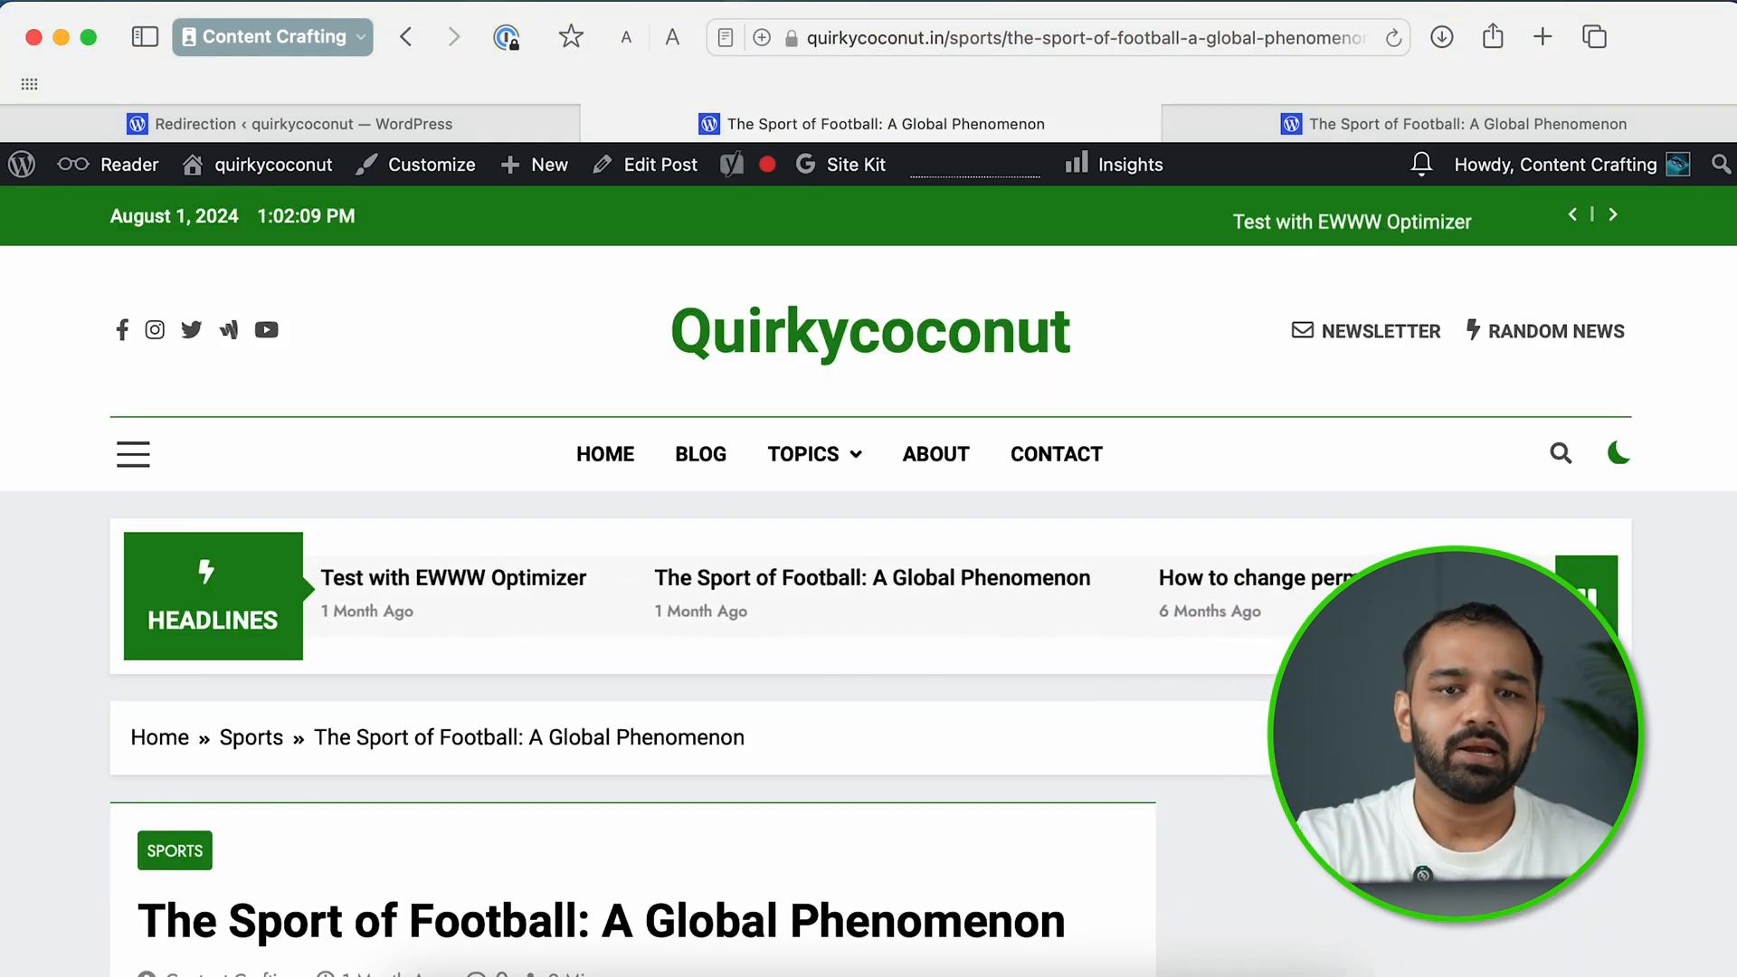
pyautogui.scroll(-5, 1039, 497)
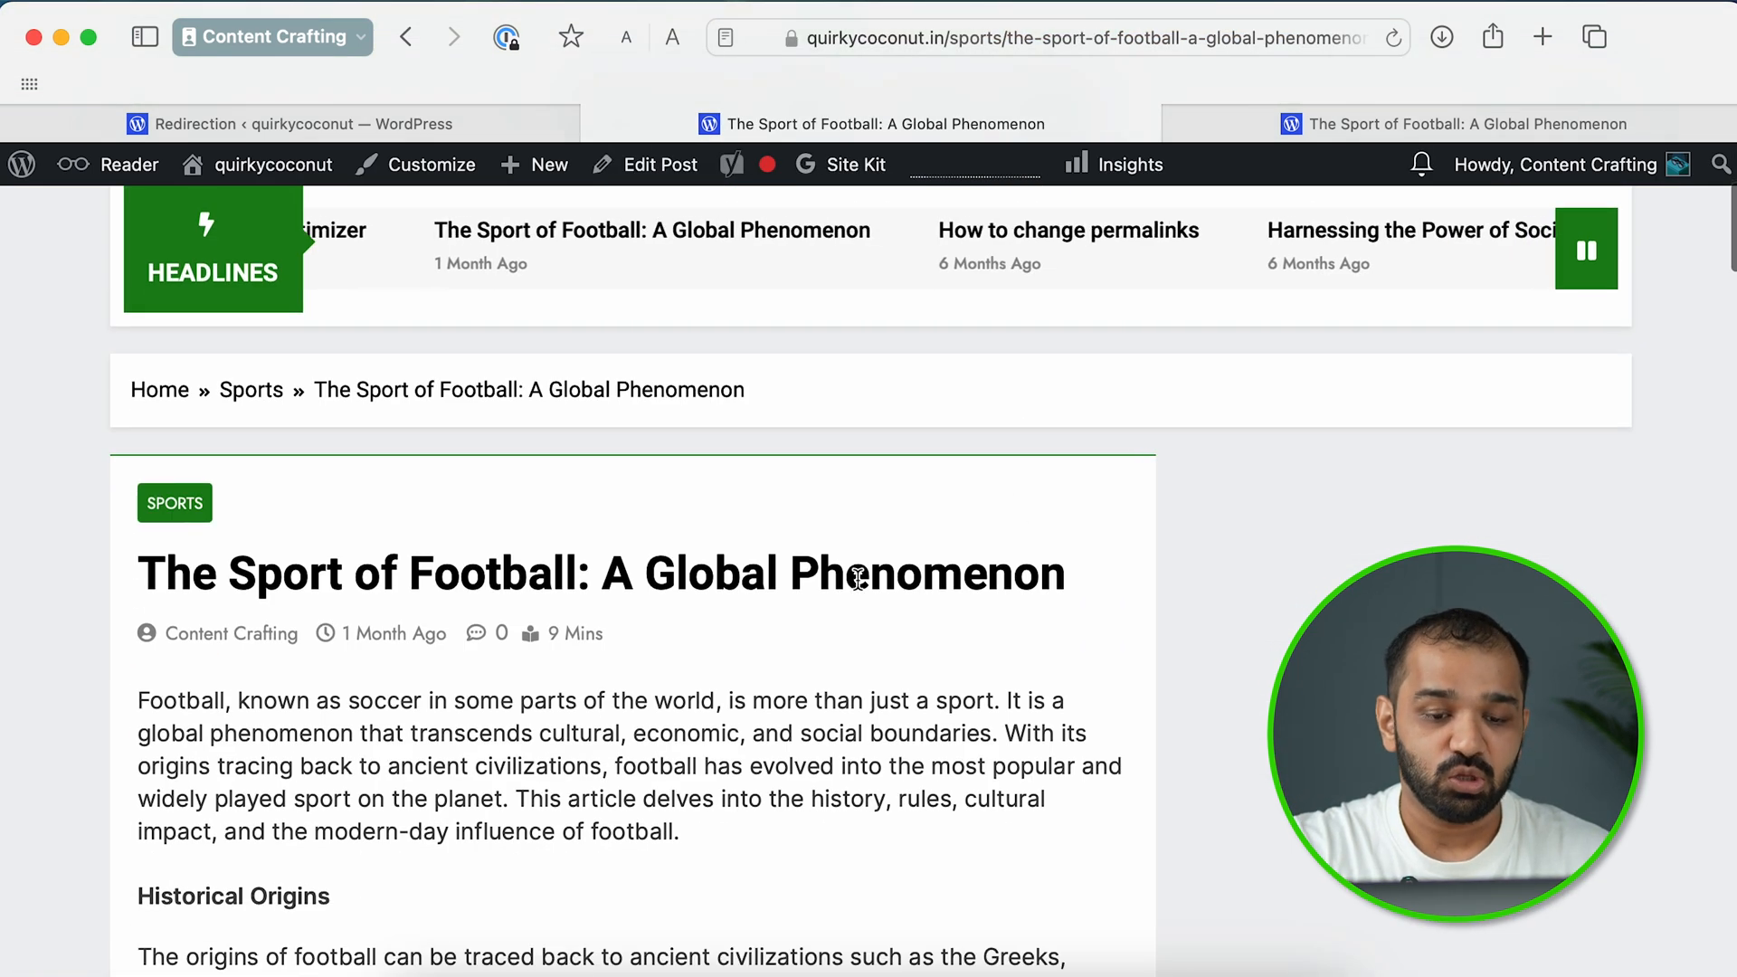
pyautogui.scroll(-6, 857, 577)
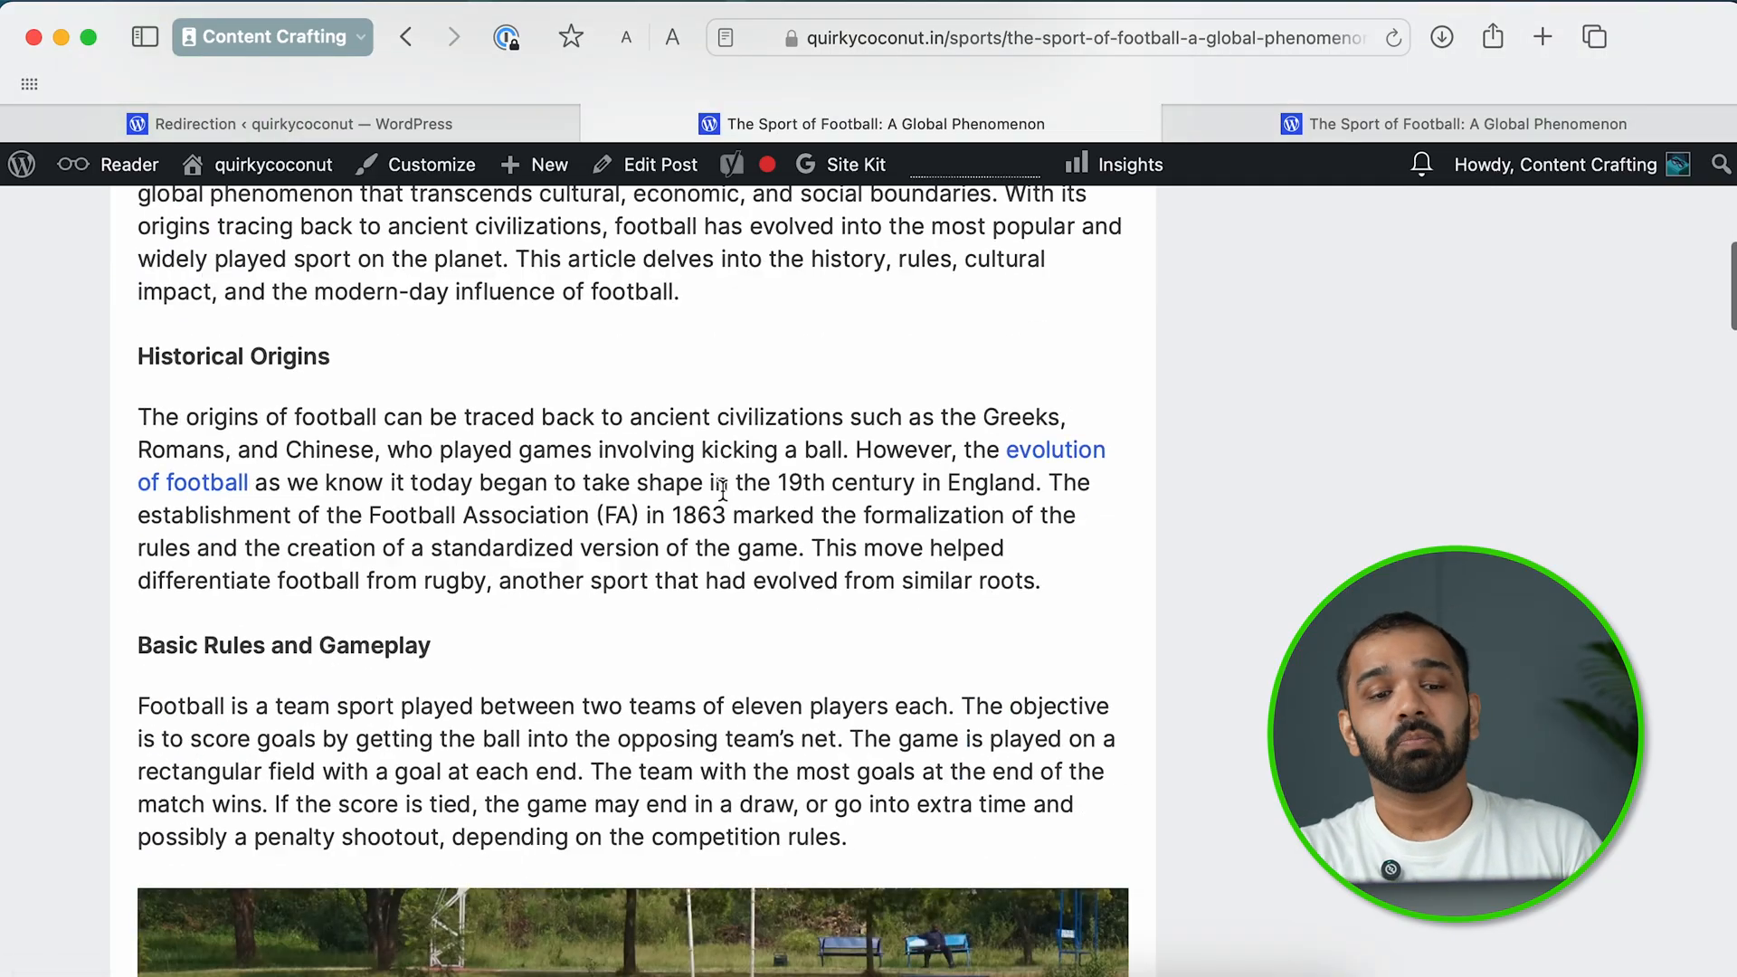
pyautogui.scroll(-8, 722, 488)
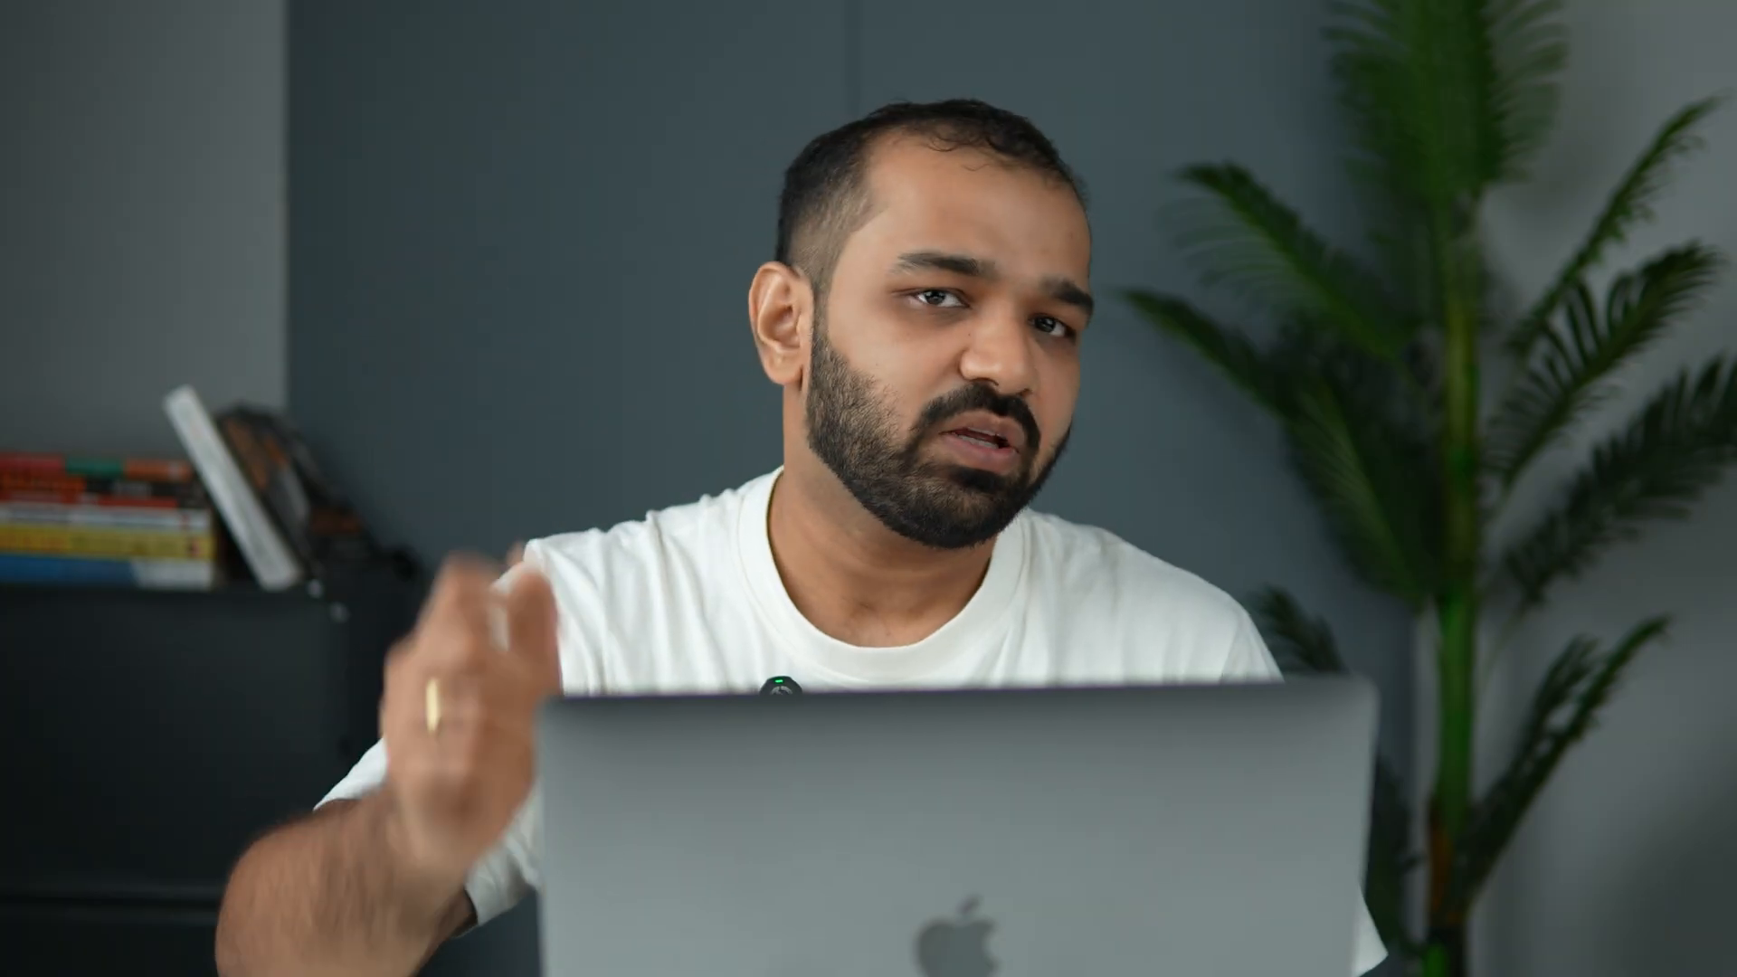